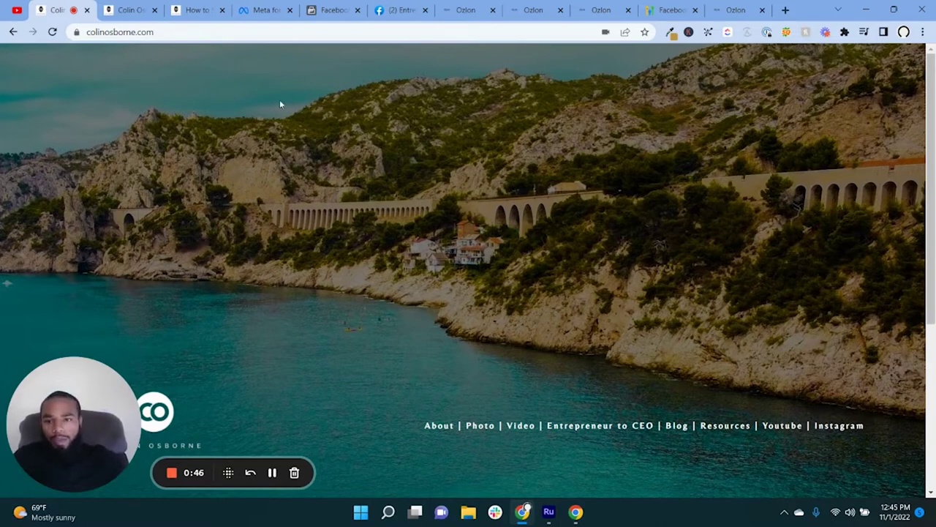
Step: View the blog post on setting up a Facebook business page and switch to the Meta for Business site
{"action": "left_click", "coordinate": [196, 10]}
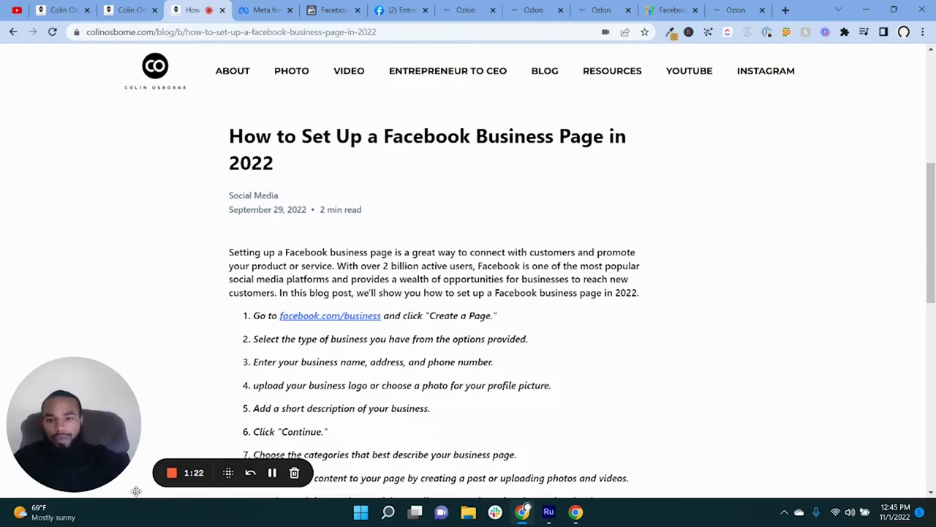
{"action": "left_click", "coordinate": [265, 10]}
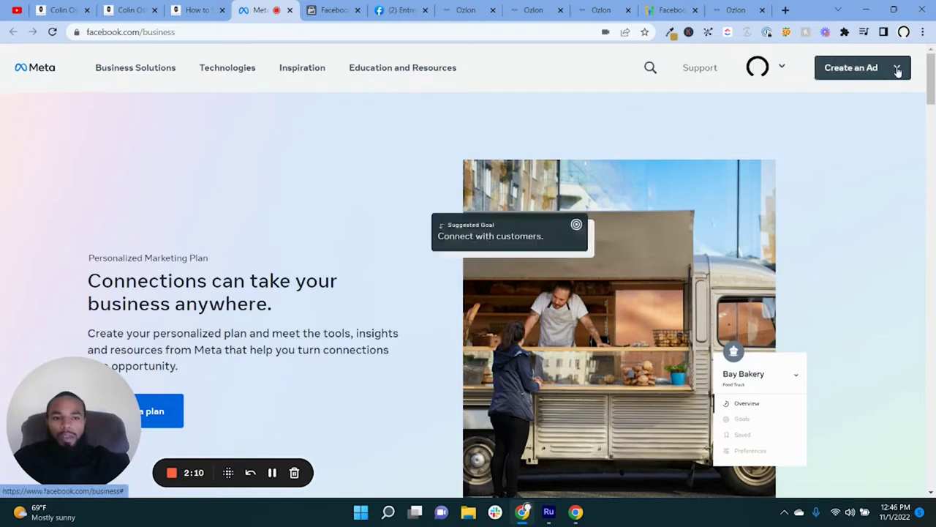
Step: Try to start creating a Page from the Meta for Business site and dismiss the dialog
{"action": "left_click", "coordinate": [898, 69]}
{"action": "left_click", "coordinate": [858, 101]}
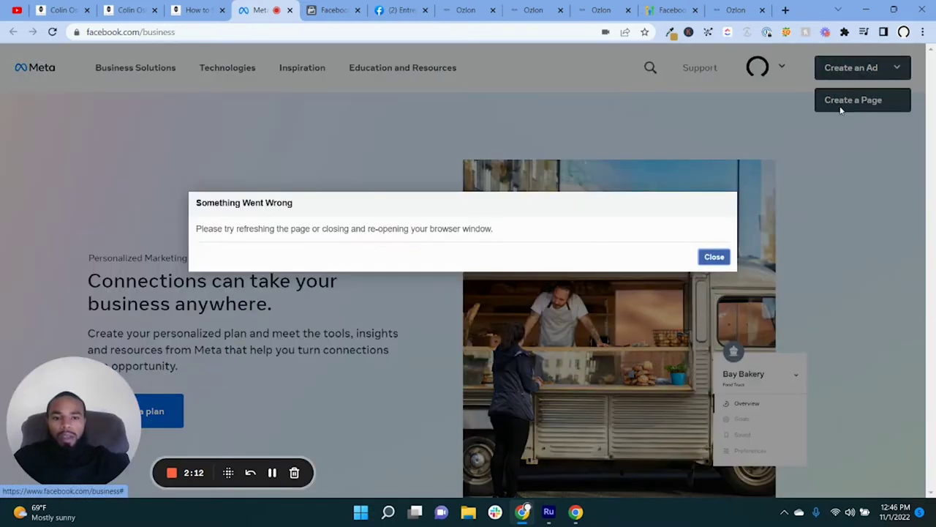
{"action": "left_click", "coordinate": [717, 258]}
{"action": "left_click", "coordinate": [716, 258]}
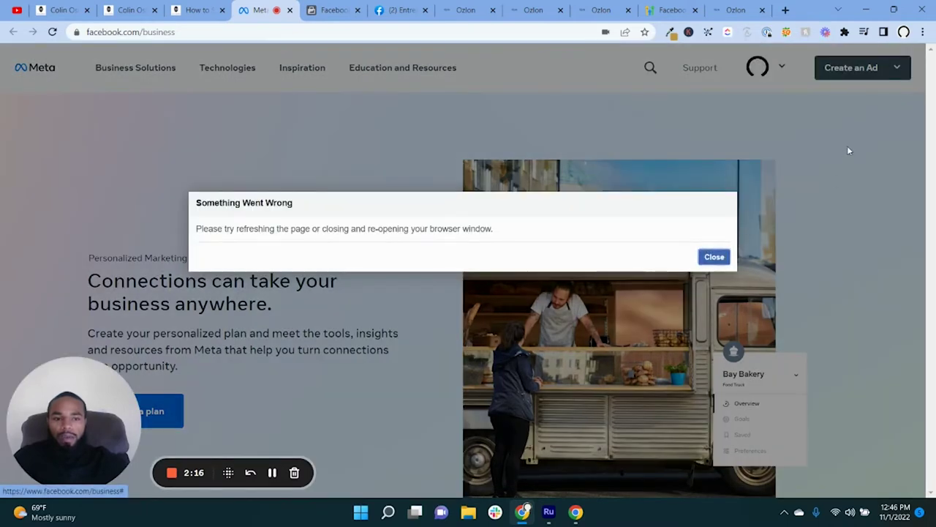
Step: Reload the Meta for Business site and start creating a Page
{"action": "left_click", "coordinate": [52, 31]}
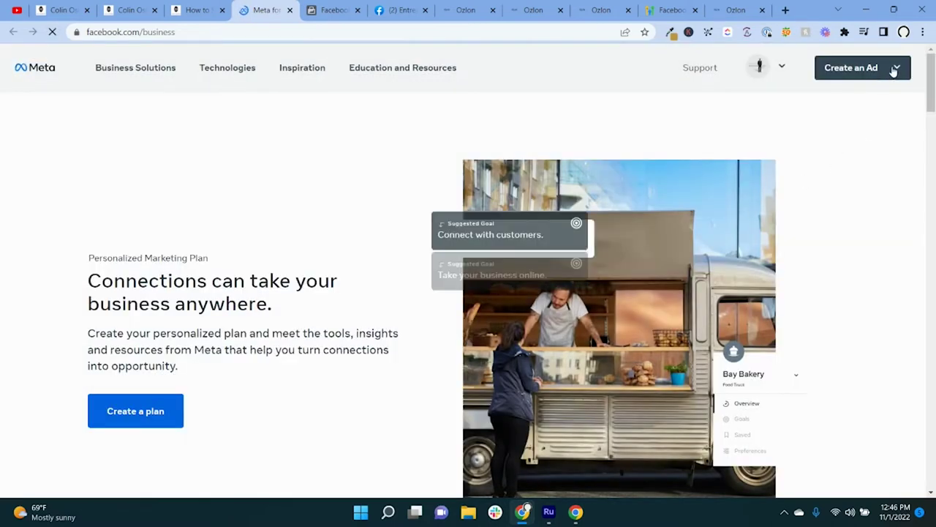
{"action": "mouse_move", "coordinate": [896, 69]}
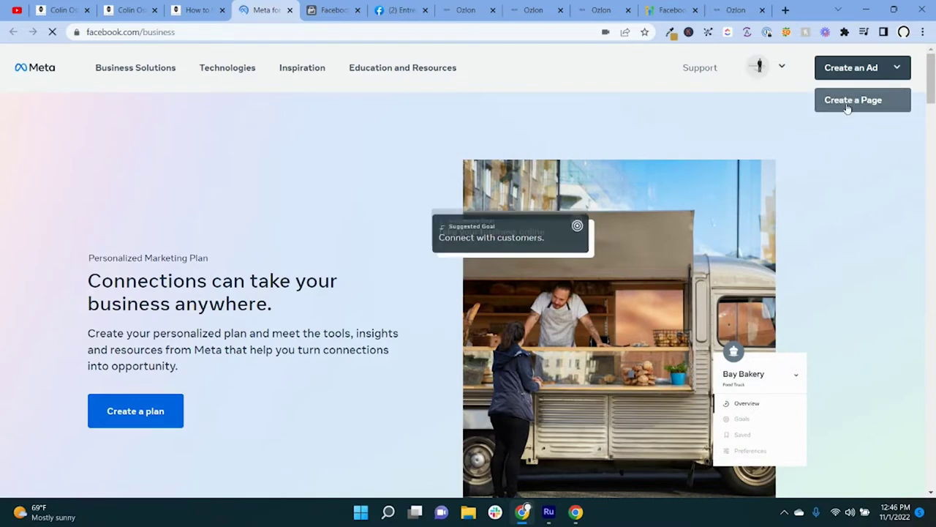
{"action": "left_click", "coordinate": [848, 107]}
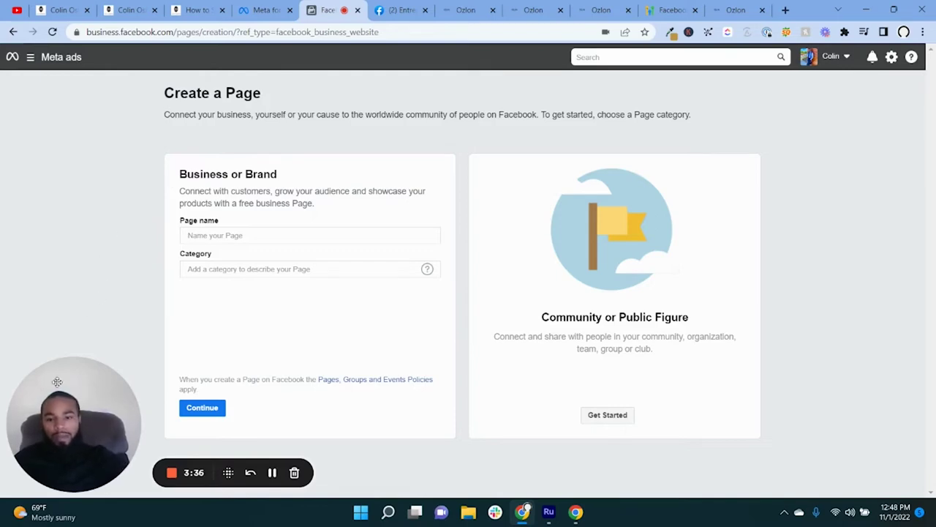
Step: Switch to the Entrepreneur to CEO Facebook page and look over its header, posts area and cover photo
{"action": "key", "text": "ctrl+Tab"}
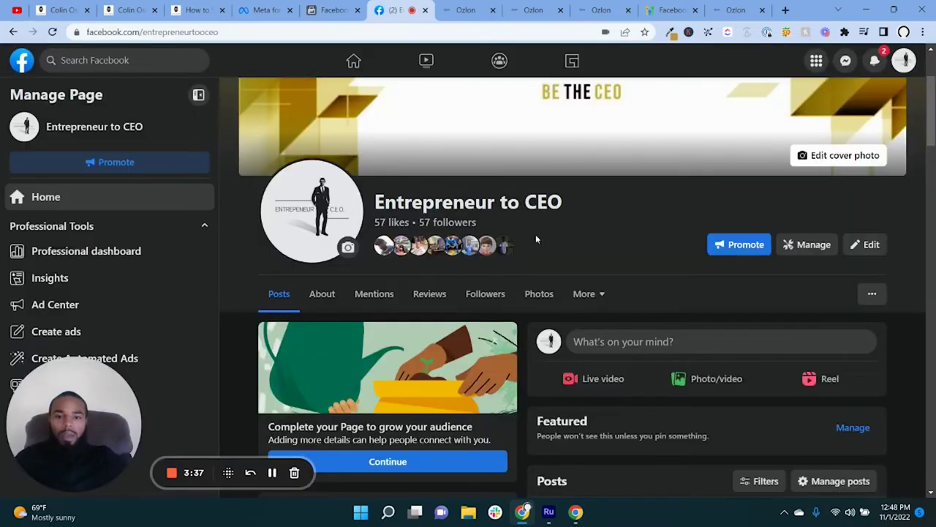
{"action": "scroll", "coordinate": [564, 254], "scroll_direction": "down", "scroll_amount": 2}
{"action": "scroll", "coordinate": [702, 262], "scroll_direction": "up", "scroll_amount": 1}
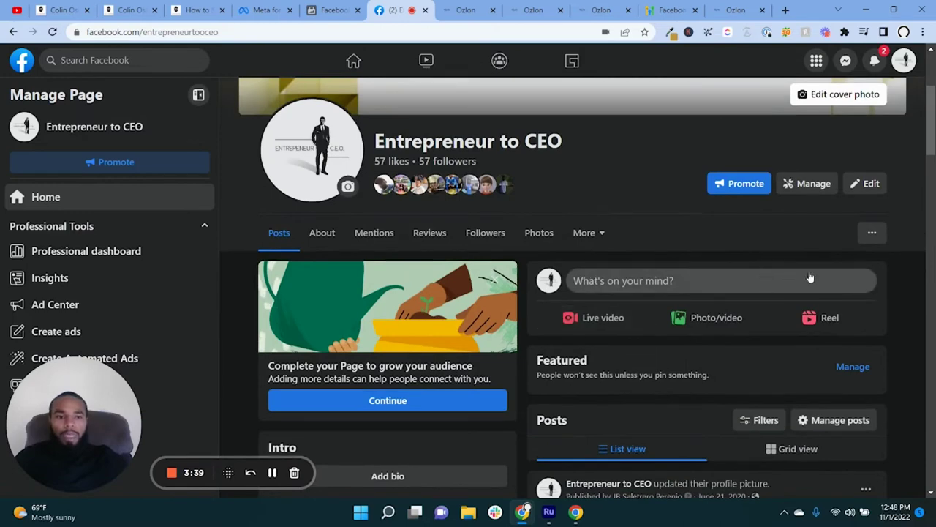
{"action": "scroll", "coordinate": [920, 289], "scroll_direction": "up", "scroll_amount": 3}
{"action": "scroll", "coordinate": [909, 322], "scroll_direction": "up", "scroll_amount": 1}
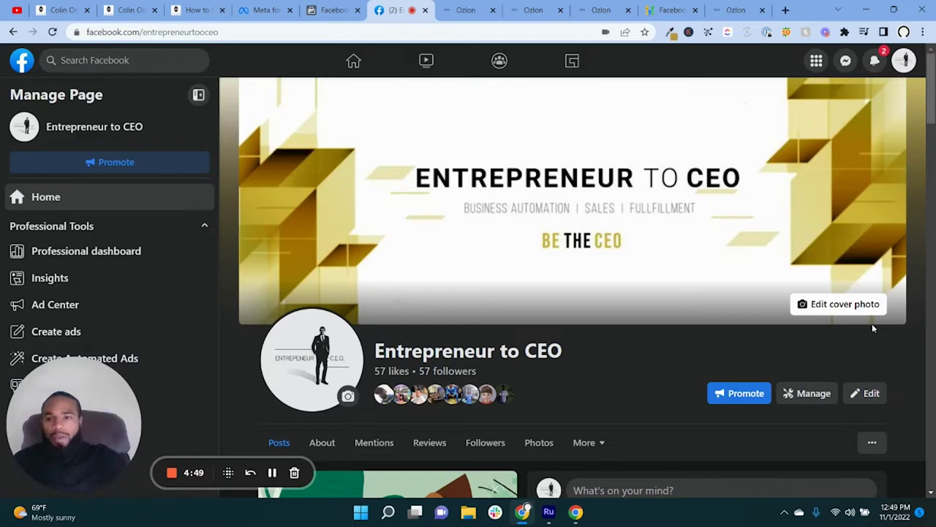
{"action": "left_click", "coordinate": [193, 34]}
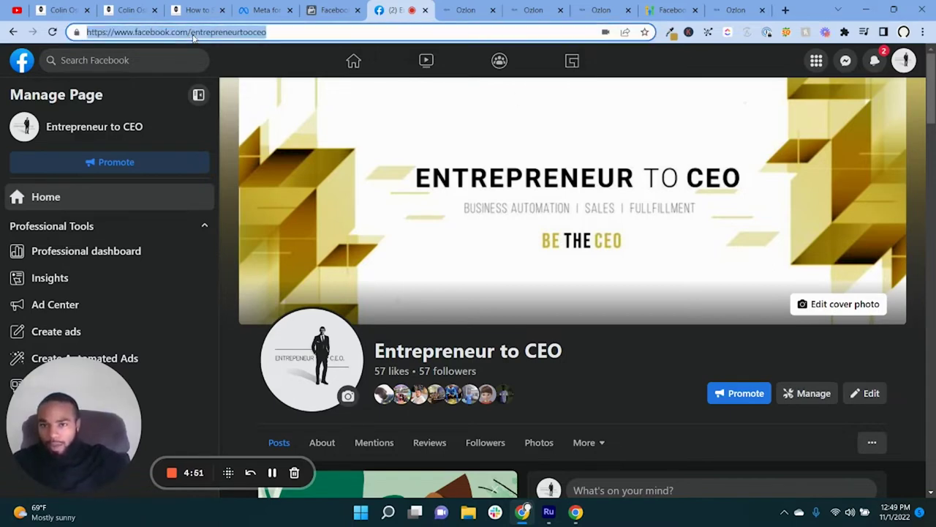
{"action": "double_click", "coordinate": [193, 35]}
{"action": "left_click", "coordinate": [194, 33]}
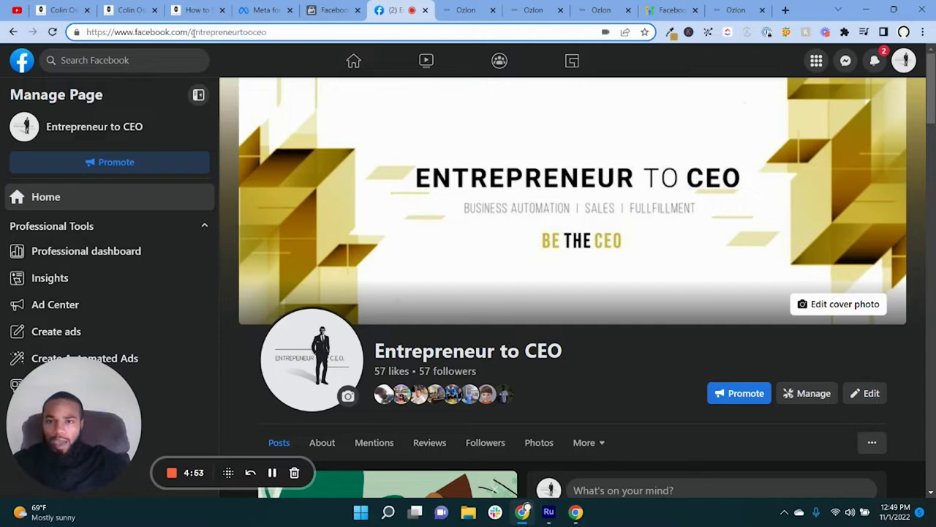
{"action": "left_click_drag", "start_coordinate": [193, 32], "coordinate": [295, 47]}
{"action": "key", "text": "BackSpace"}
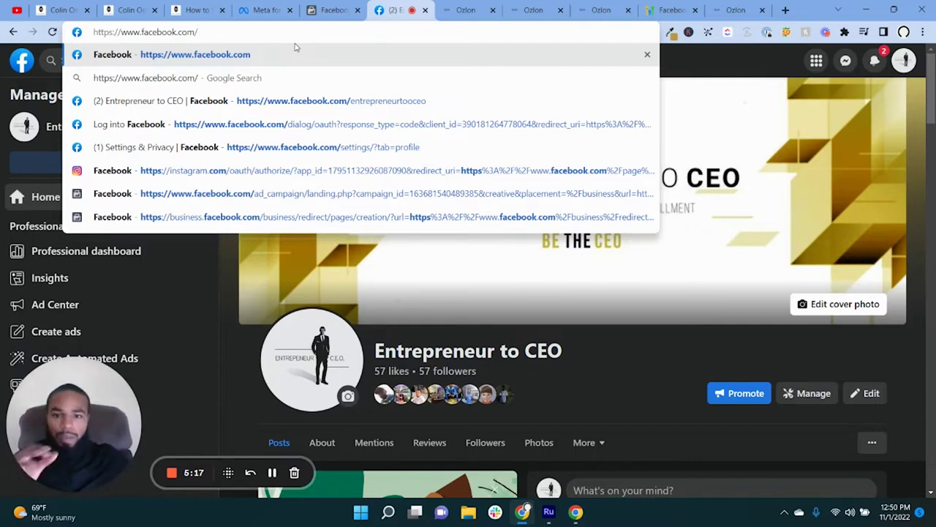
{"action": "left_click", "coordinate": [658, 348]}
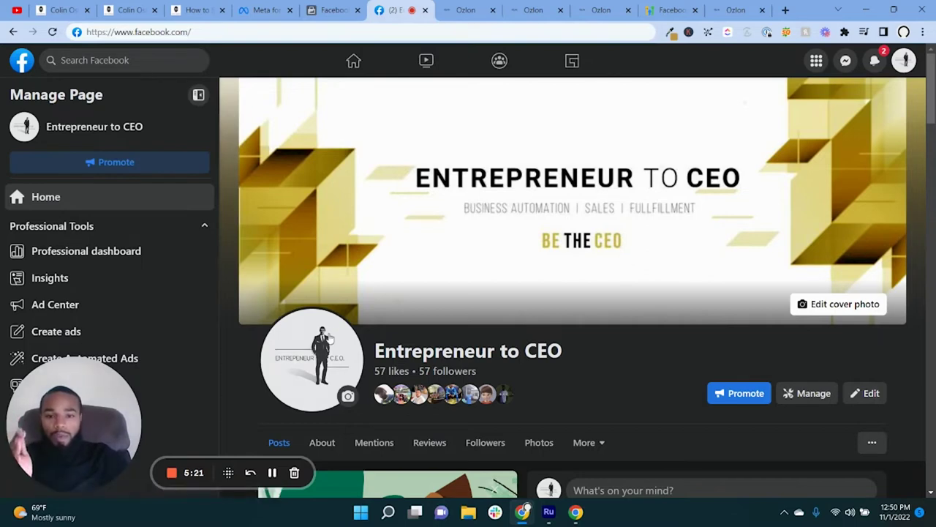
Step: Examine the profile picture and cover photo of the Entrepreneur to CEO page
{"action": "scroll", "coordinate": [331, 338], "scroll_direction": "down", "scroll_amount": 3}
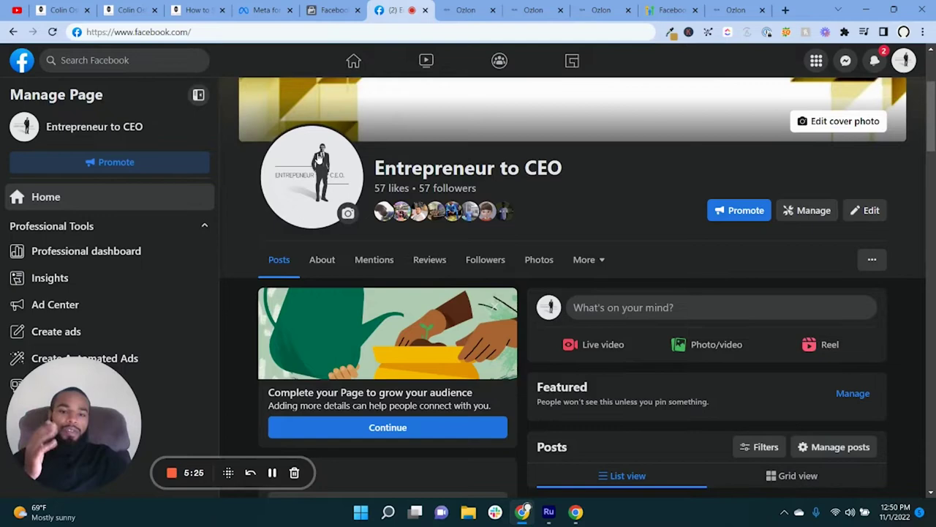
{"action": "scroll", "coordinate": [468, 307], "scroll_direction": "up", "scroll_amount": 1}
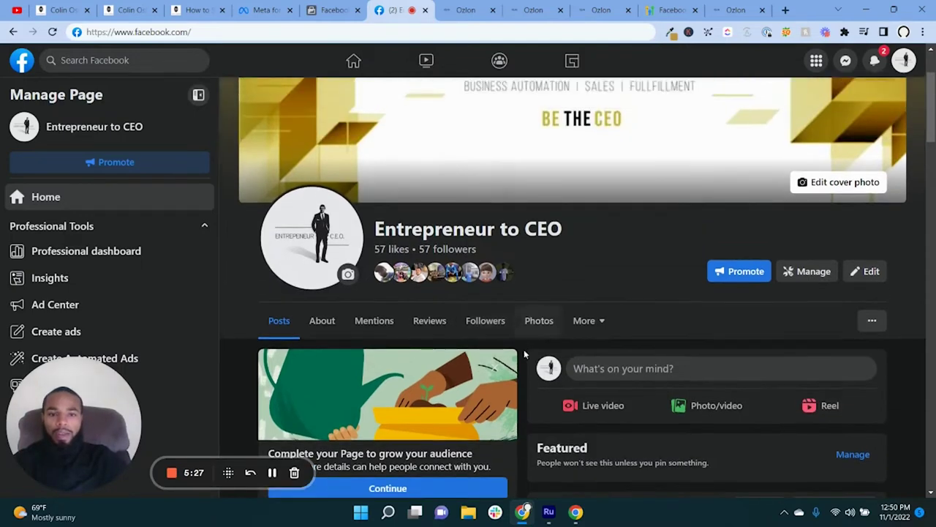
{"action": "scroll", "coordinate": [549, 308], "scroll_direction": "up", "scroll_amount": 2}
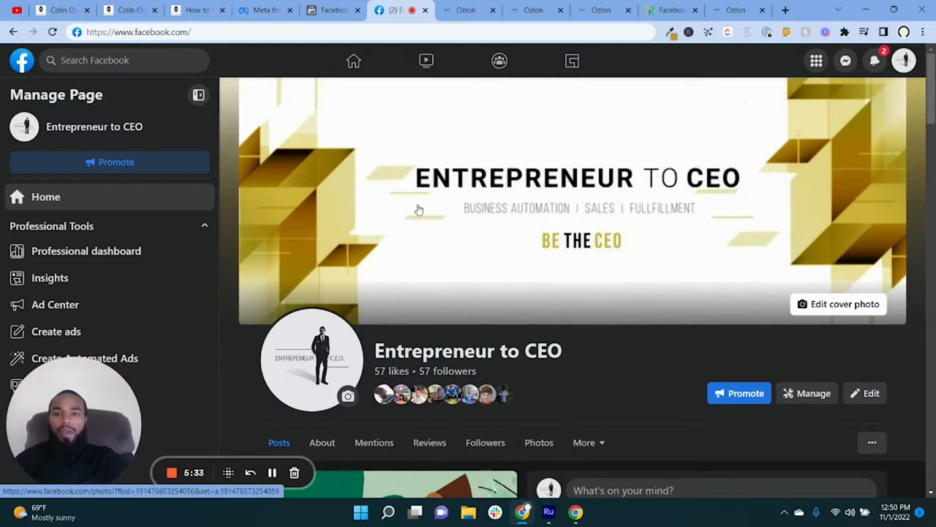
Step: Open the Resources page of the blog author's website and follow its Canva link
{"action": "left_click", "coordinate": [65, 18]}
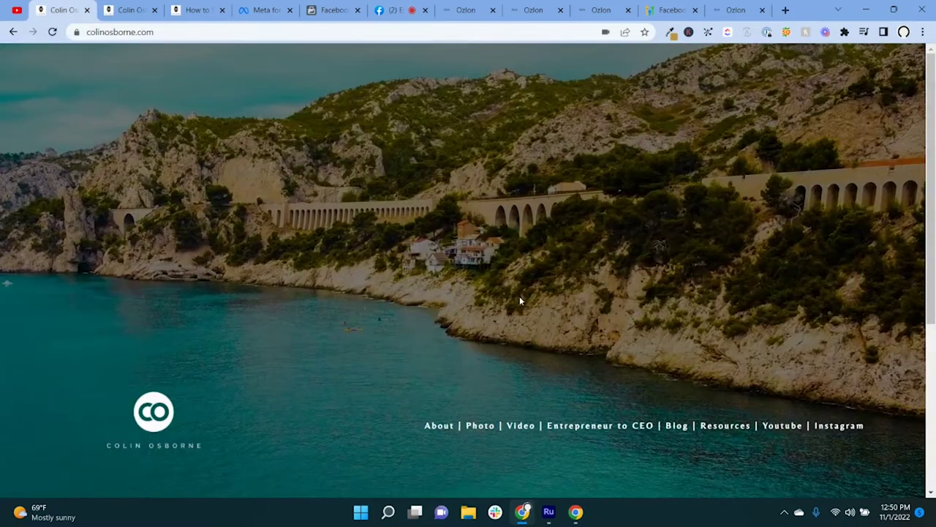
{"action": "left_click", "coordinate": [719, 426]}
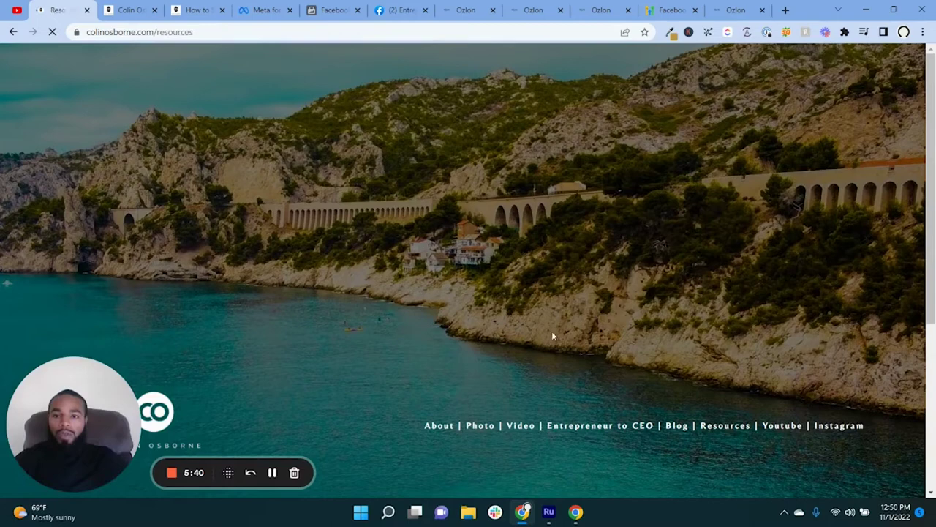
{"action": "scroll", "coordinate": [566, 308], "scroll_direction": "down", "scroll_amount": 3}
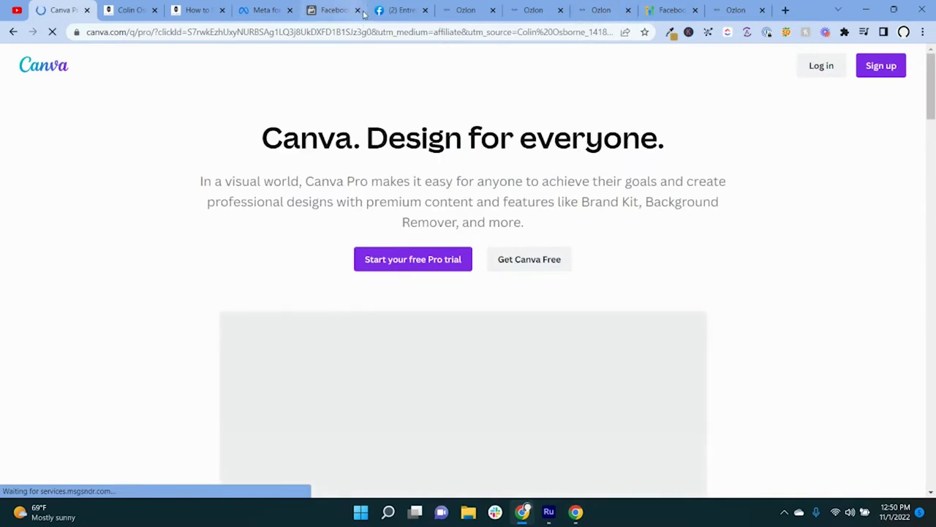
Step: Return to the Entrepreneur to CEO Facebook page and examine its profile header
{"action": "left_click", "coordinate": [398, 10]}
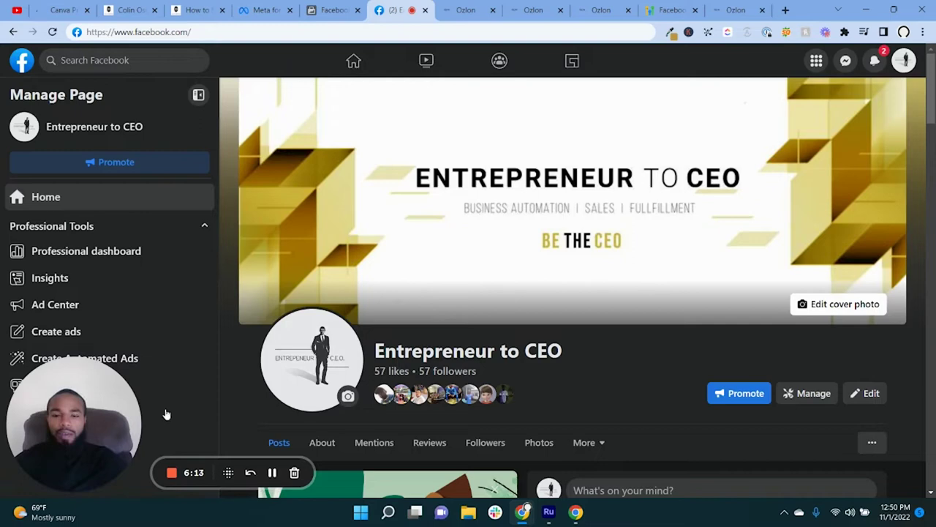
{"action": "left_click_drag", "start_coordinate": [166, 414], "coordinate": [761, 434]}
{"action": "left_click_drag", "start_coordinate": [469, 477], "coordinate": [731, 482]}
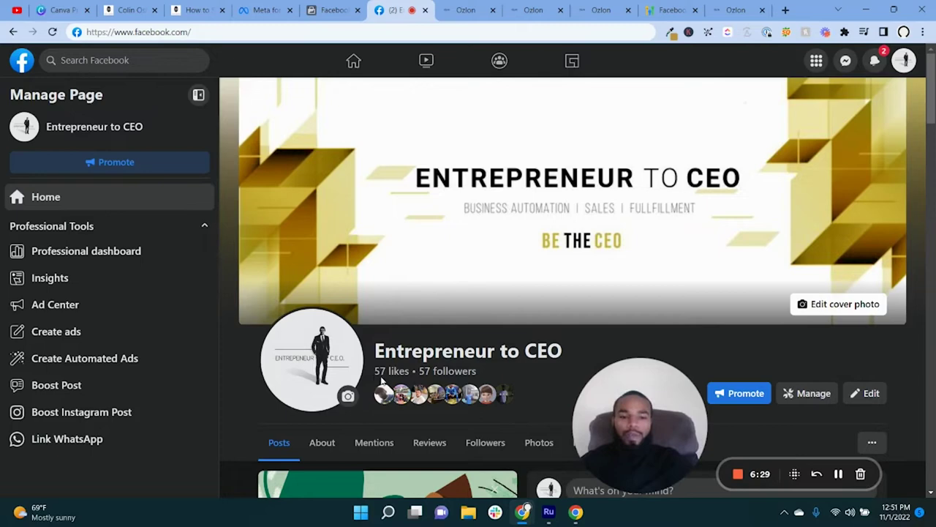
{"action": "mouse_move", "coordinate": [382, 392]}
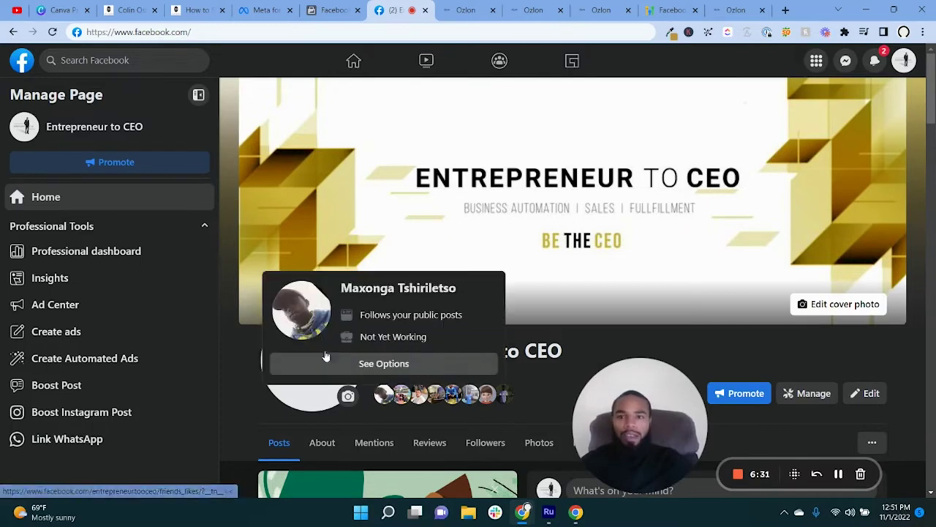
Step: Take the Canva tab back to the blog author's home page and examine the Facebook page's Intro section
{"action": "left_click", "coordinate": [58, 11]}
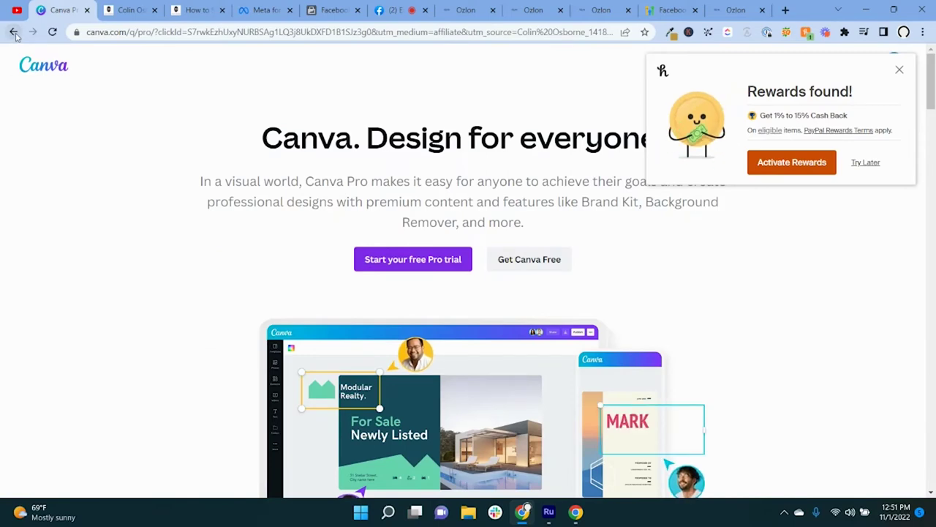
{"action": "key", "text": "alt+Left"}
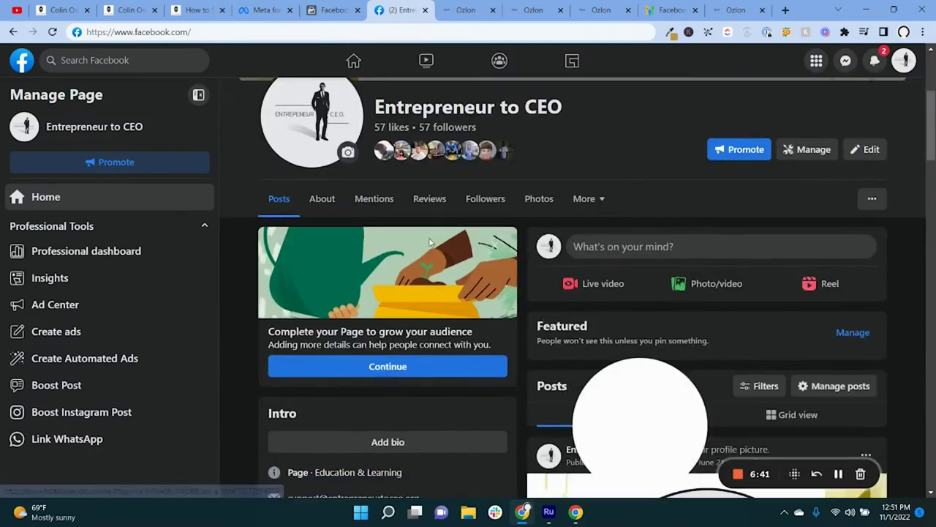
{"action": "scroll", "coordinate": [412, 272], "scroll_direction": "down", "scroll_amount": 2}
{"action": "scroll", "coordinate": [412, 273], "scroll_direction": "down", "scroll_amount": 2}
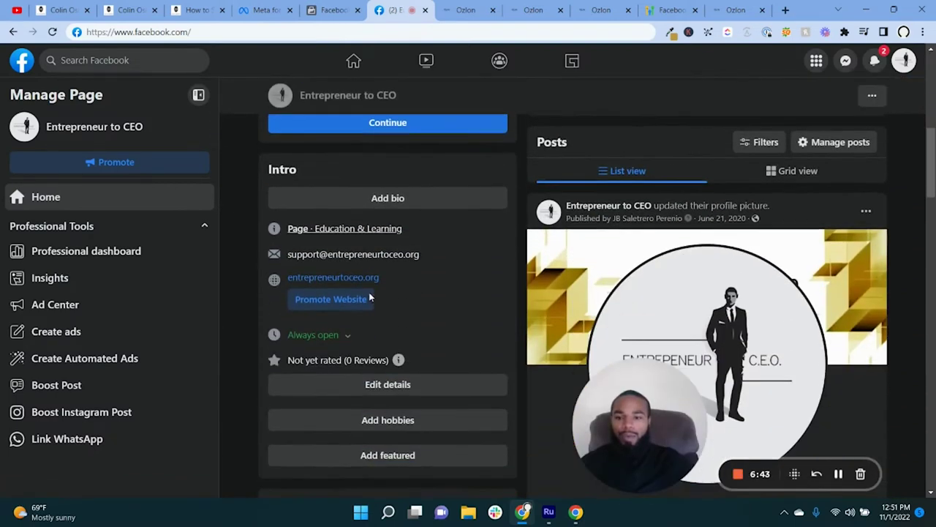
{"action": "scroll", "coordinate": [484, 391], "scroll_direction": "up", "scroll_amount": 2}
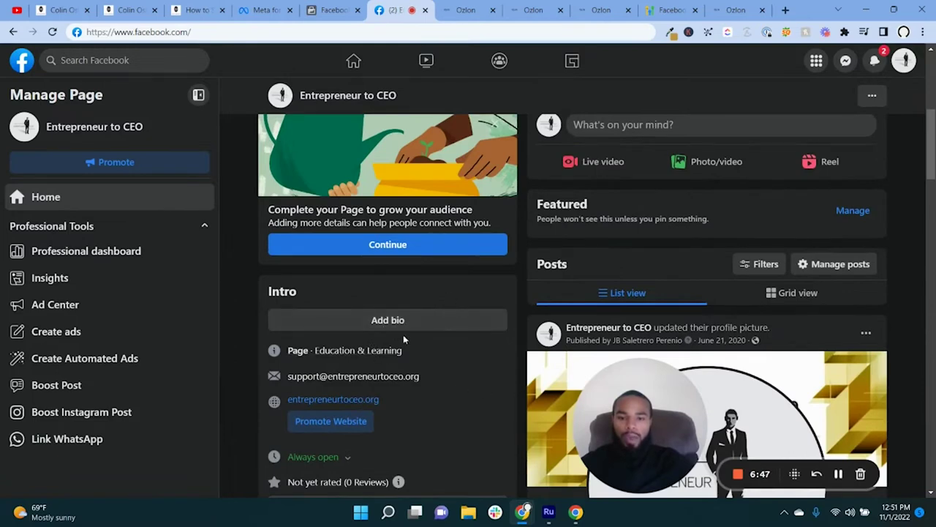
{"action": "scroll", "coordinate": [805, 136], "scroll_direction": "up", "scroll_amount": 1}
Step: Open the Edit Page dialog and review its cover photo, bio, intro, hobbies and featured sections
{"action": "left_click", "coordinate": [871, 141]}
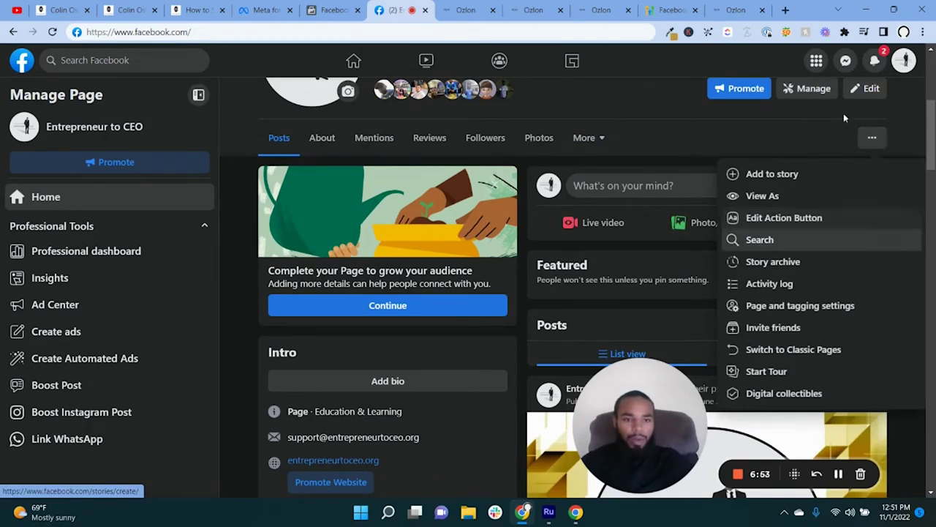
{"action": "left_click", "coordinate": [872, 88]}
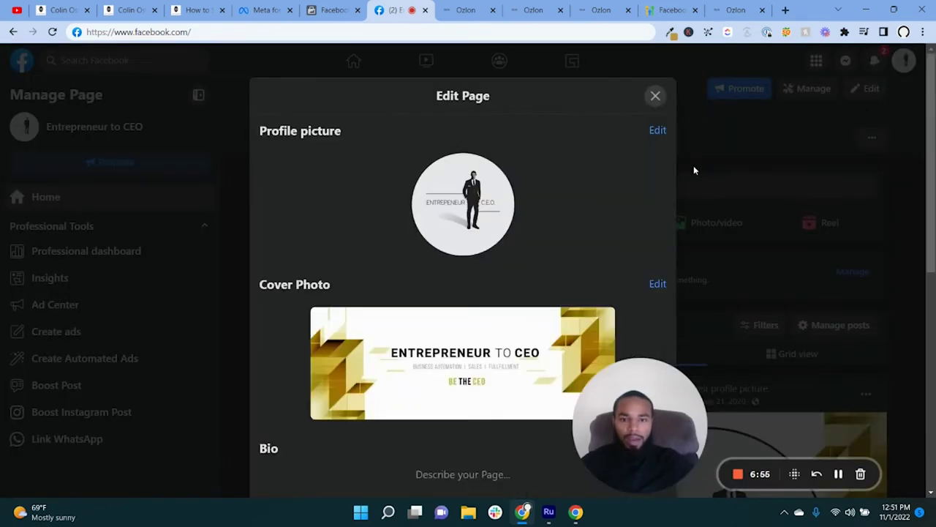
{"action": "scroll", "coordinate": [607, 213], "scroll_direction": "down", "scroll_amount": 3}
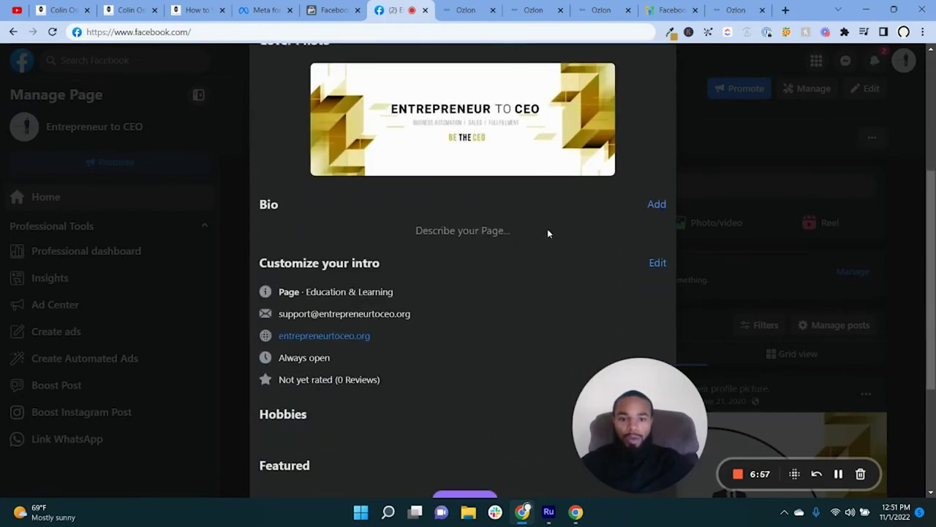
{"action": "scroll", "coordinate": [512, 220], "scroll_direction": "down", "scroll_amount": 1}
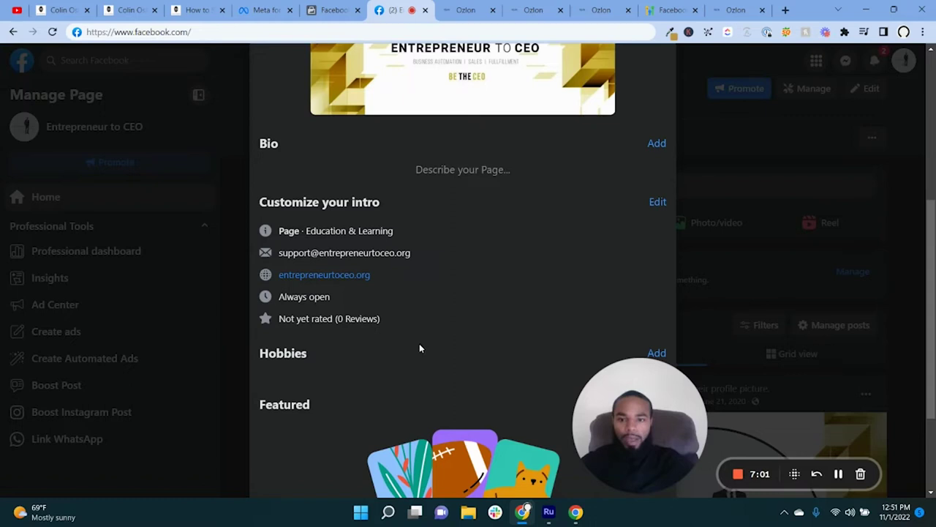
{"action": "scroll", "coordinate": [420, 350], "scroll_direction": "up", "scroll_amount": 2}
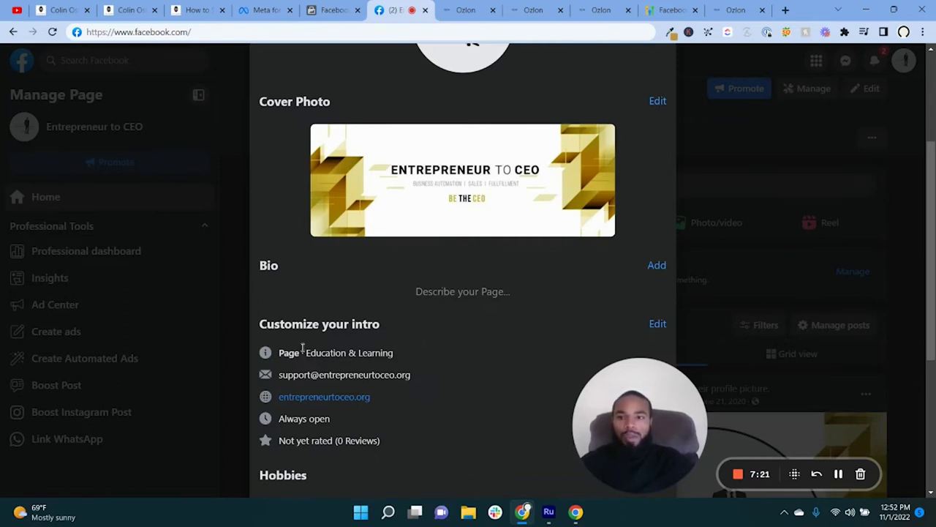
Step: Open the Resource Library on the blog author's website and browse its recommended tools
{"action": "left_click", "coordinate": [66, 16]}
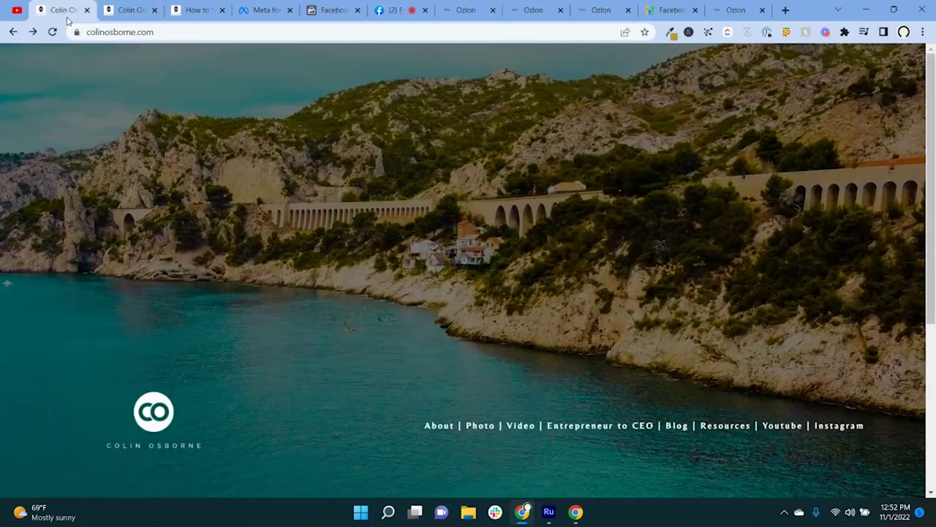
{"action": "left_click", "coordinate": [730, 430]}
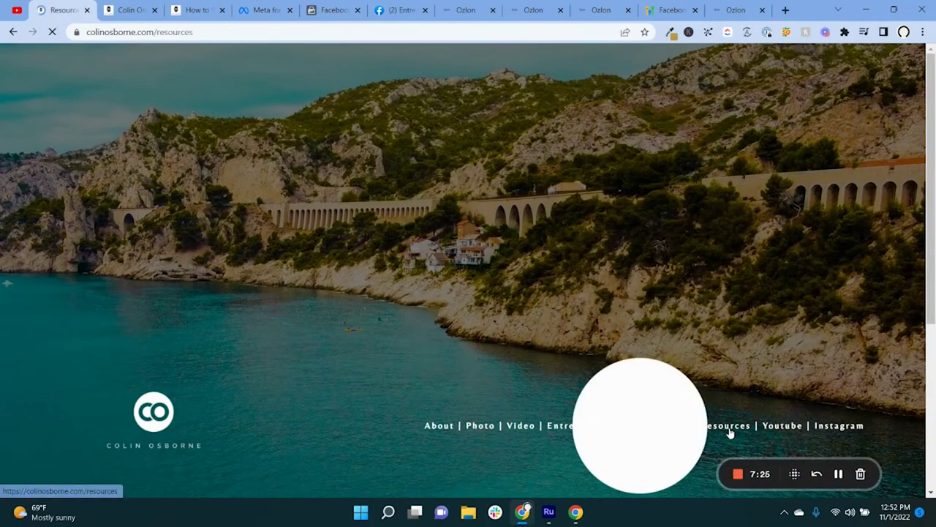
{"action": "scroll", "coordinate": [710, 330], "scroll_direction": "down", "scroll_amount": 5}
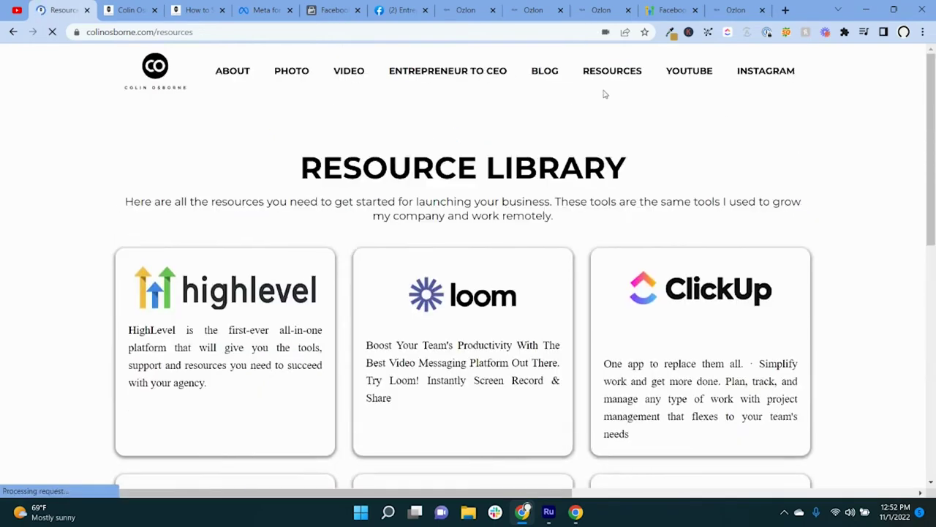
Step: Go from the Resource Library to Jasper and open the Company Bio template among the Website templates
{"action": "scroll", "coordinate": [483, 325], "scroll_direction": "down", "scroll_amount": 2}
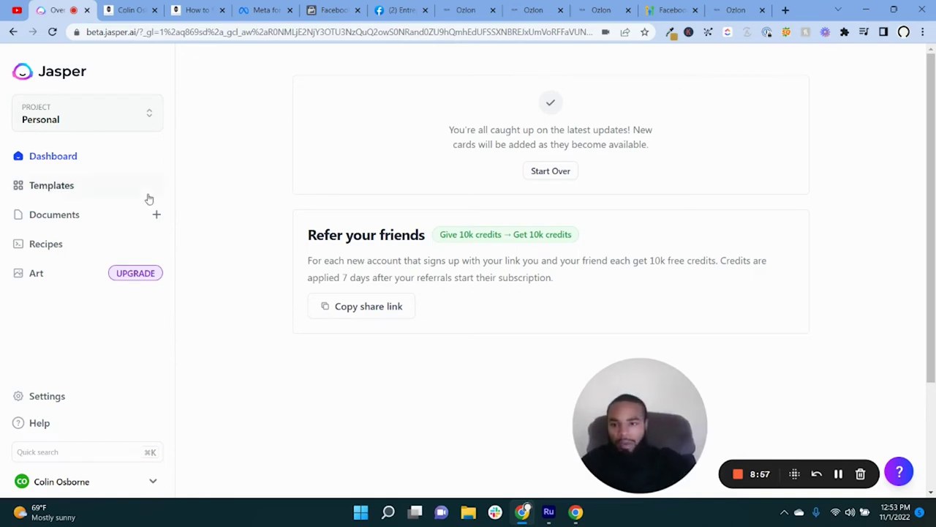
{"action": "left_click", "coordinate": [104, 198]}
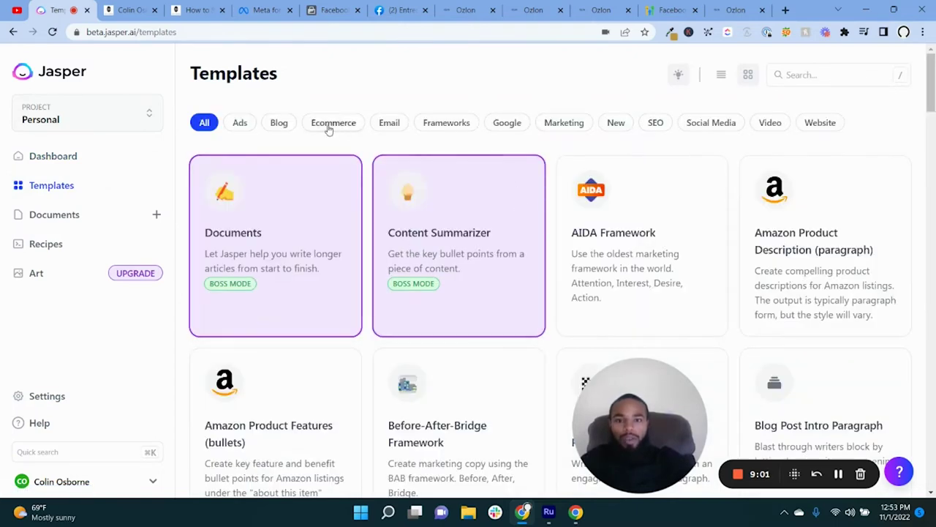
{"action": "left_click", "coordinate": [278, 123]}
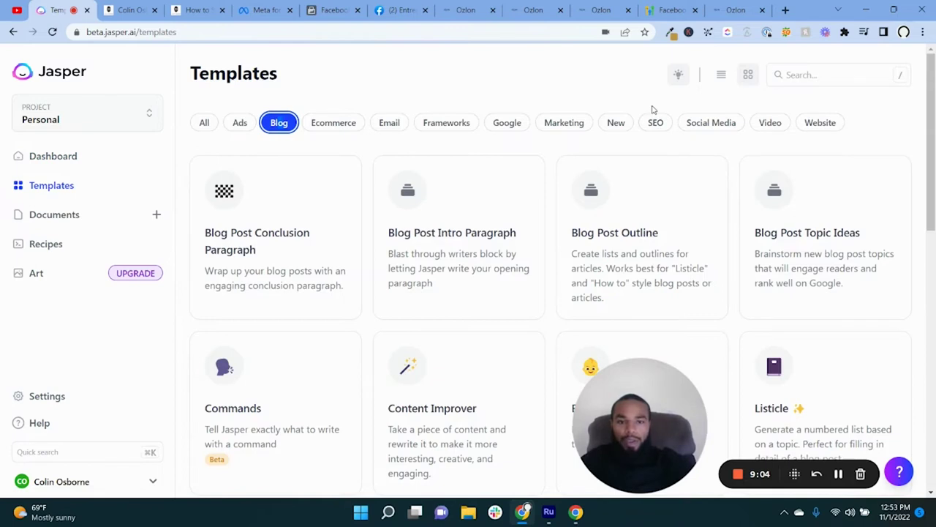
{"action": "left_click", "coordinate": [823, 127]}
{"action": "left_click", "coordinate": [491, 239]}
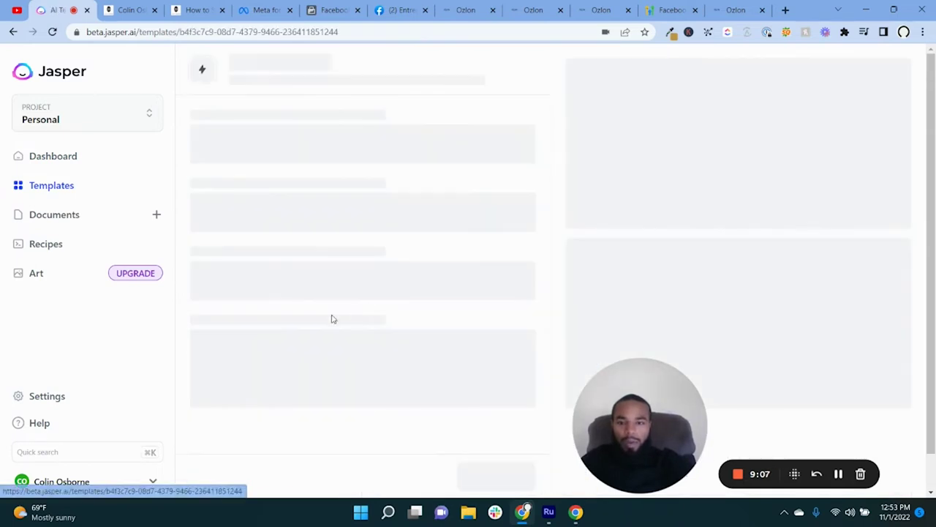
Step: Enter "Entrepreneur to CEO" as the company name in the Company Bio template
{"action": "left_click", "coordinate": [256, 132]}
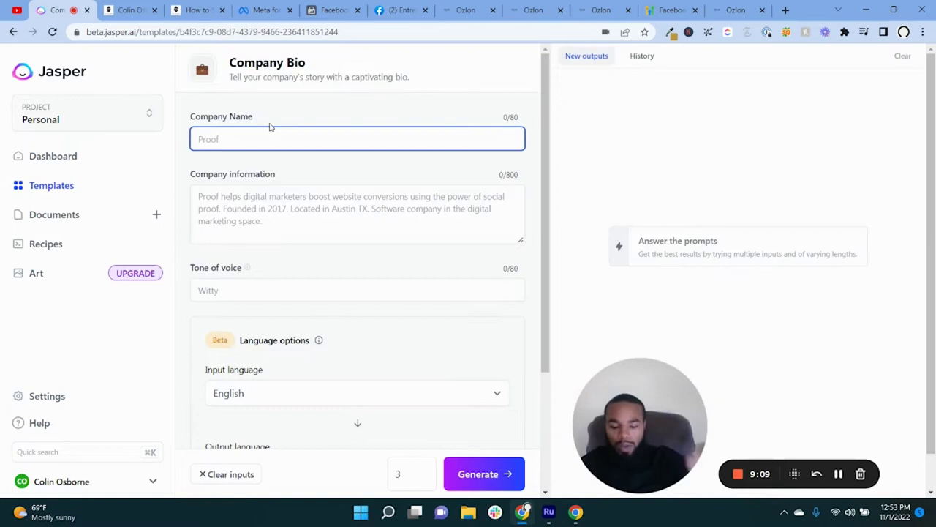
{"action": "type", "text": "ent"}
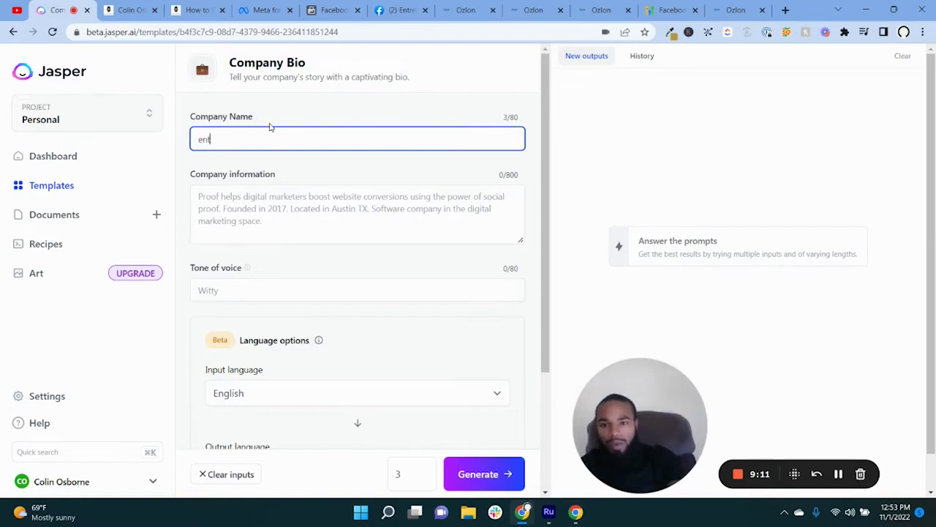
{"action": "key", "text": "BackSpace"}
{"action": "key", "text": "BackSpace"}
{"action": "key", "text": "BackSpace"}
{"action": "type", "text": "Entrep"}
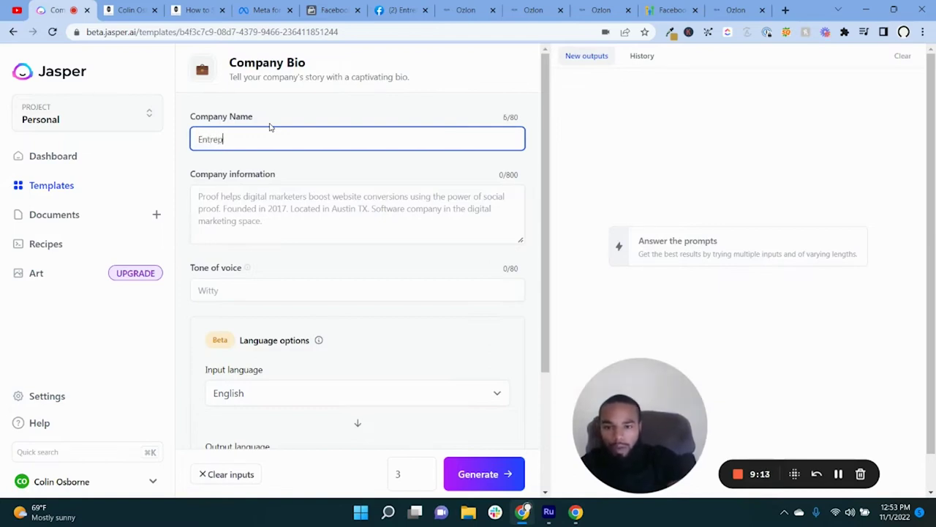
{"action": "type", "text": "reneur to CEO"}
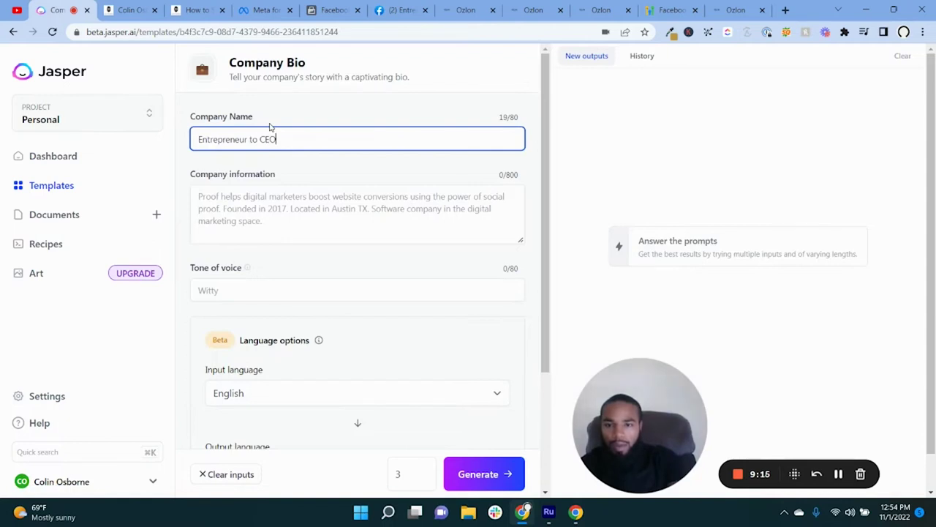
Step: Fill in the company information with "We help average people have access to entreprenuership"
{"action": "key", "text": "Tab"}
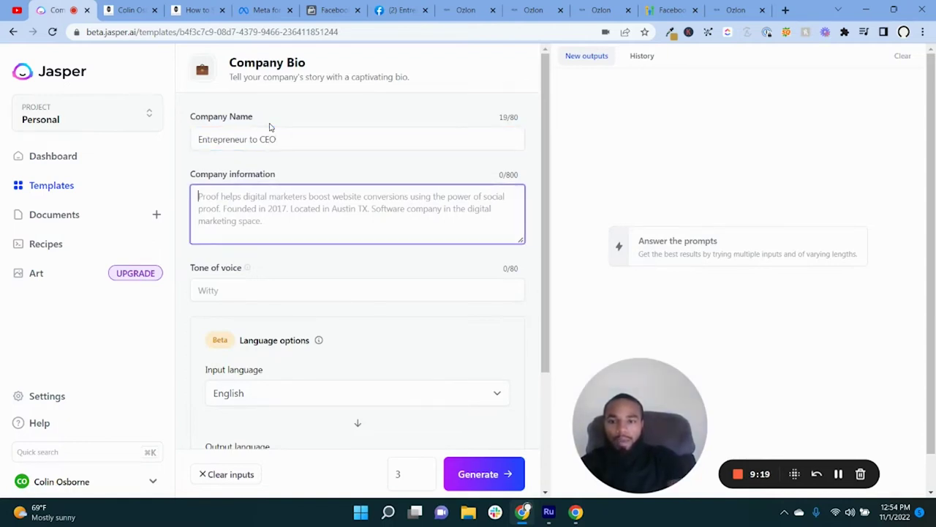
{"action": "type", "text": "We help b"}
{"action": "key", "text": "BackSpace"}
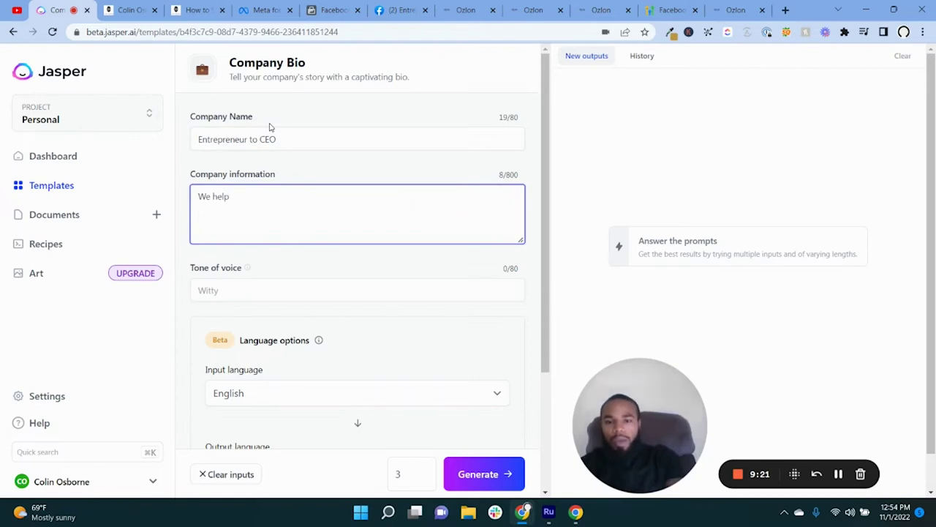
{"action": "type", "text": "average people"}
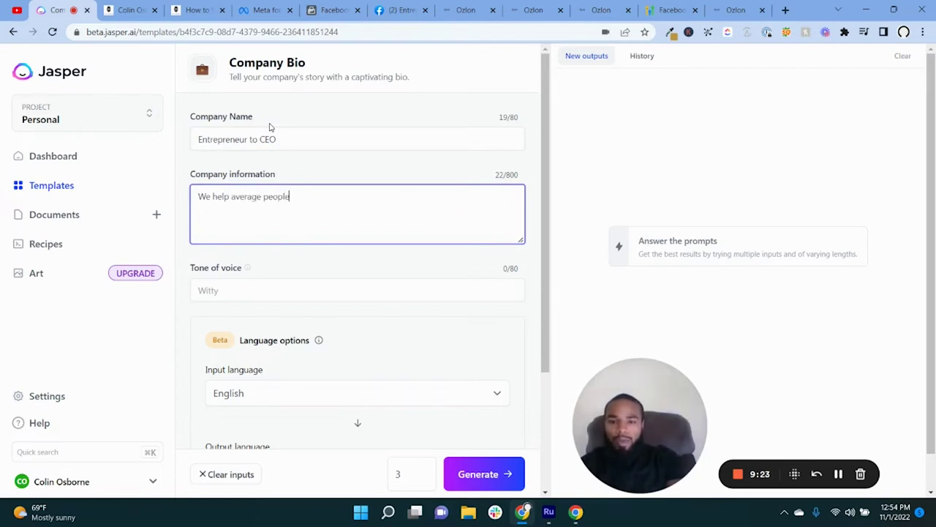
{"action": "type", "text": " bec"}
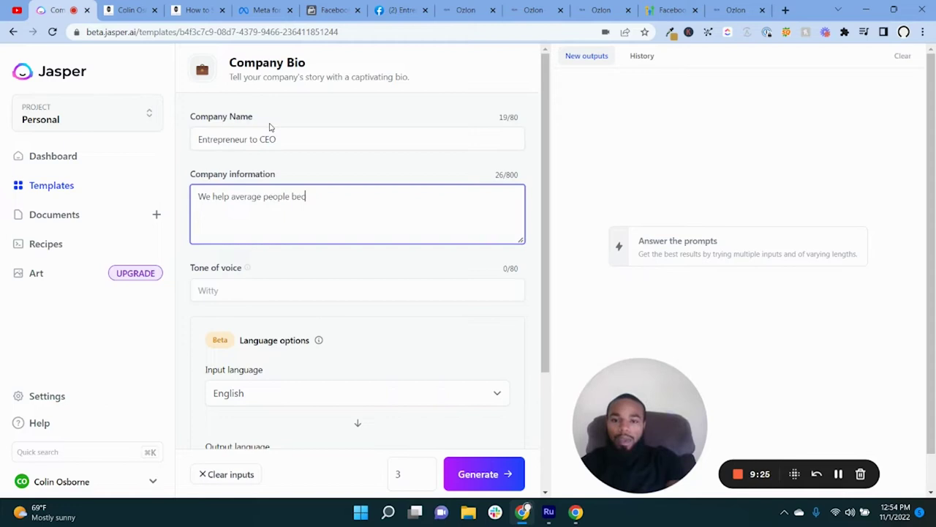
{"action": "key", "text": "BackSpace"}
{"action": "key", "text": "BackSpace"}
{"action": "key", "text": "BackSpace"}
{"action": "type", "text": "have acce"}
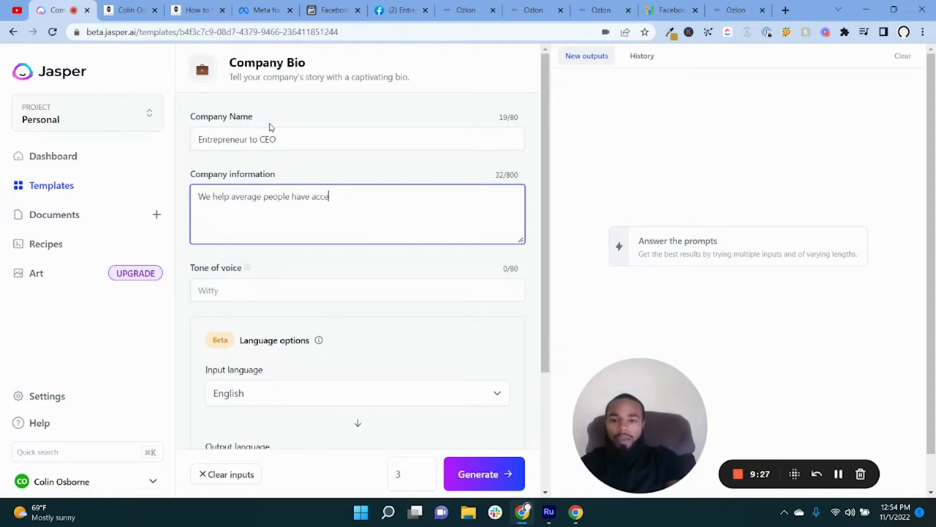
{"action": "type", "text": "ss to entrep"}
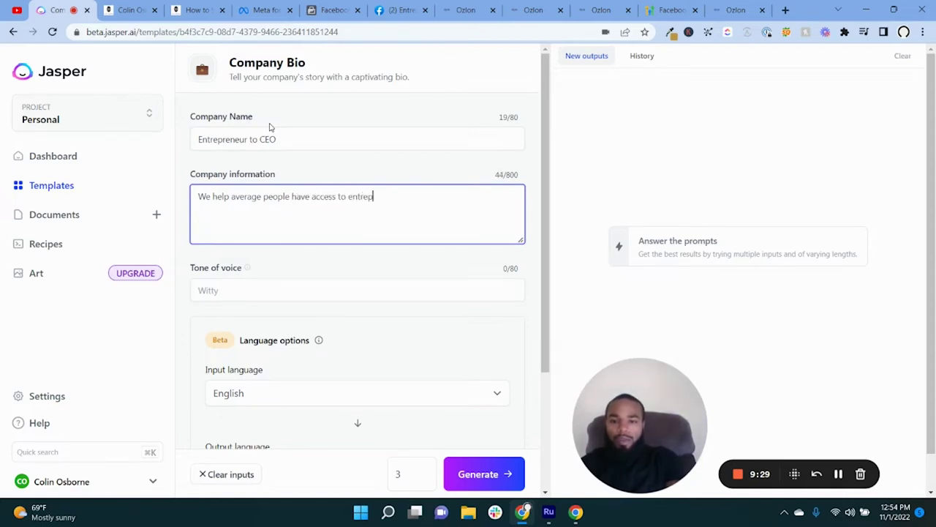
{"action": "type", "text": "reneursh"}
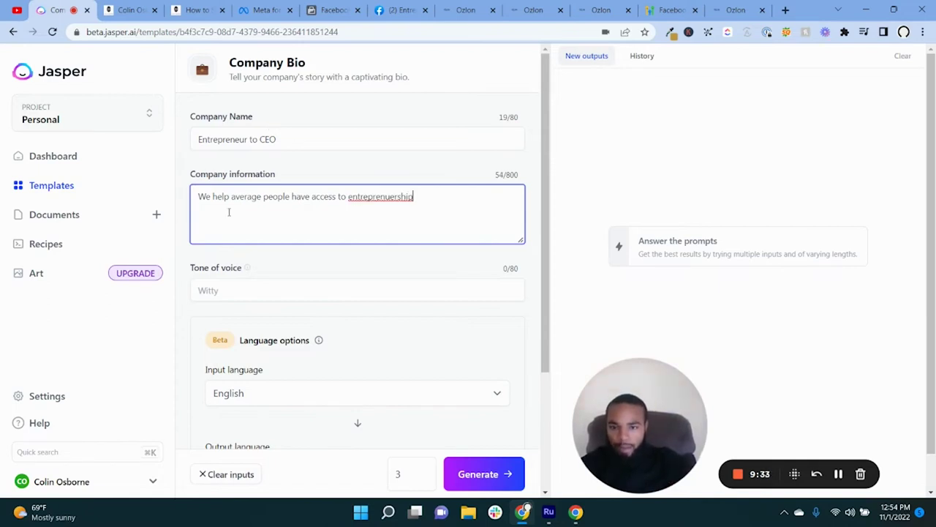
Step: Set the tone of voice to "witty" and the output language to English (British)
{"action": "left_click", "coordinate": [250, 289]}
{"action": "type", "text": "witty"}
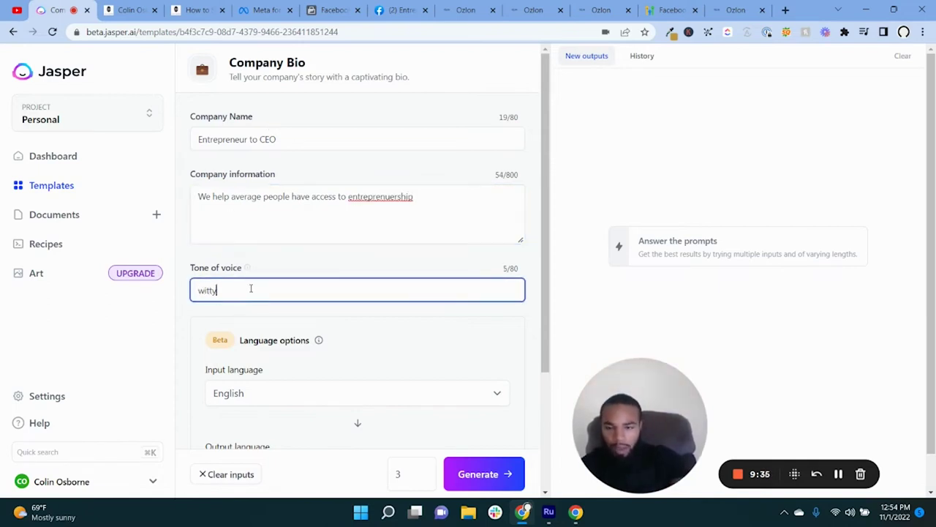
{"action": "scroll", "coordinate": [491, 276], "scroll_direction": "down", "scroll_amount": 3}
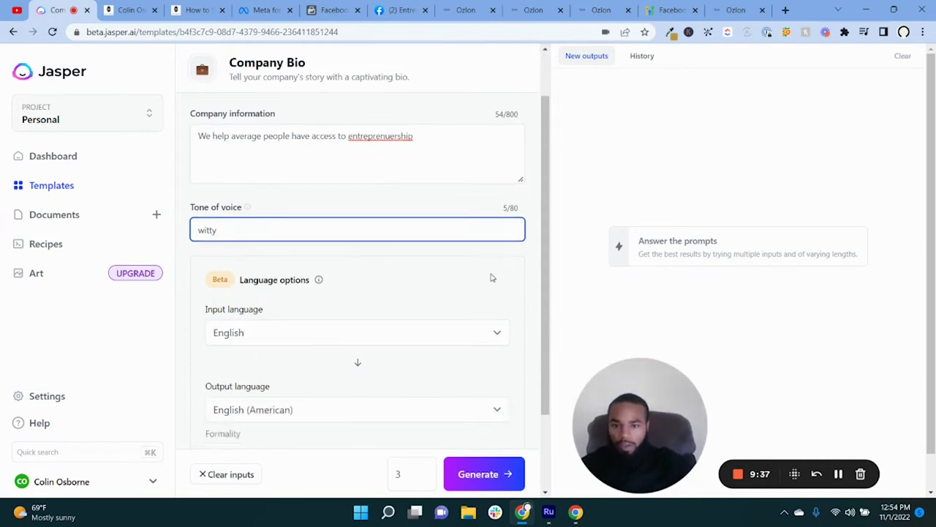
{"action": "left_click", "coordinate": [395, 313]}
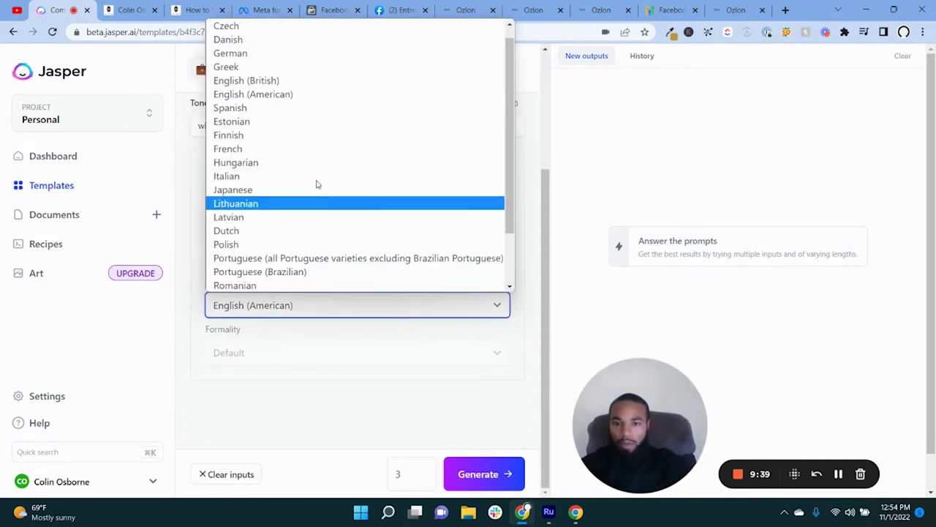
{"action": "left_click", "coordinate": [311, 77]}
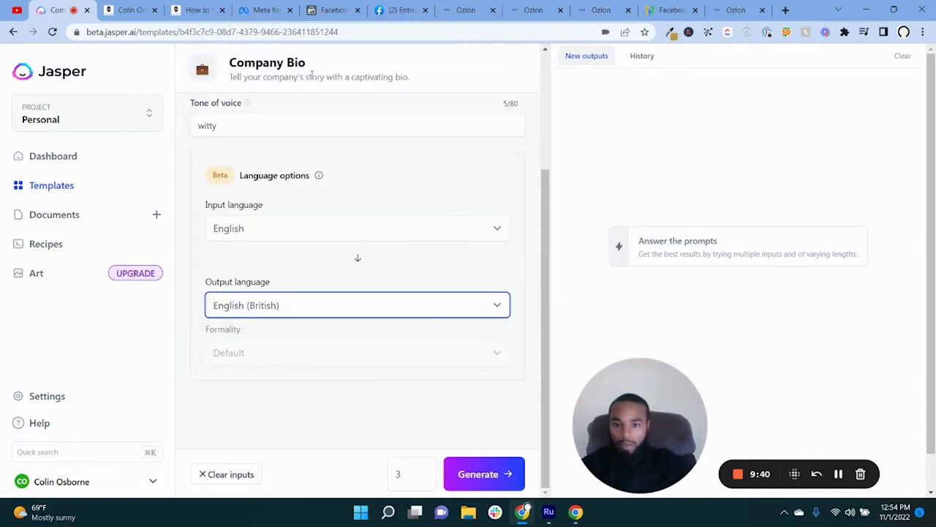
Step: Generate 2 company bio outputs and copy the full text of the first one
{"action": "left_click", "coordinate": [425, 480]}
{"action": "left_click", "coordinate": [480, 474]}
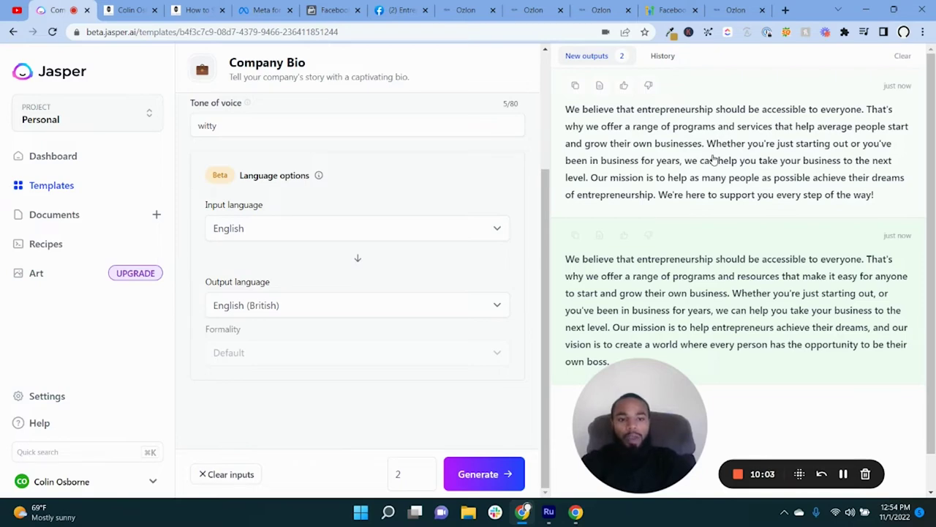
{"action": "left_click", "coordinate": [713, 160]}
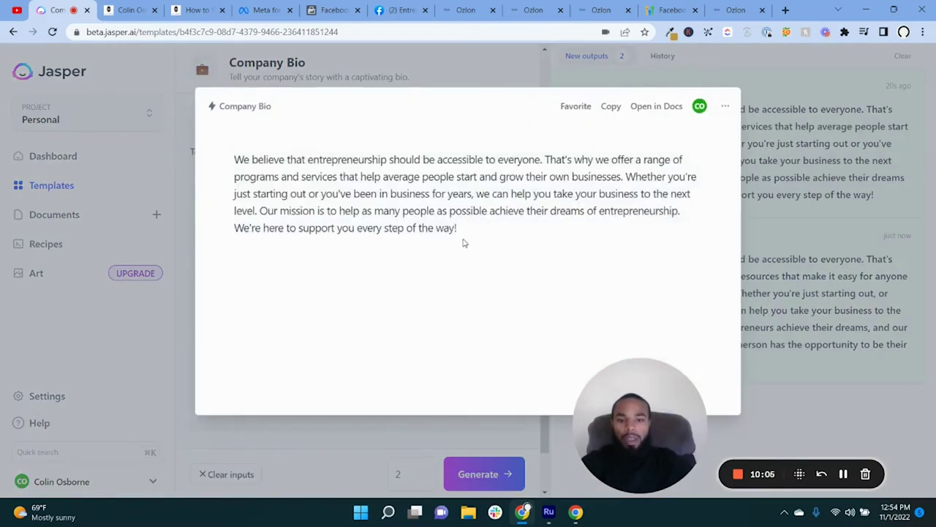
{"action": "left_click", "coordinate": [463, 212]}
{"action": "key", "text": "ctrl+a"}
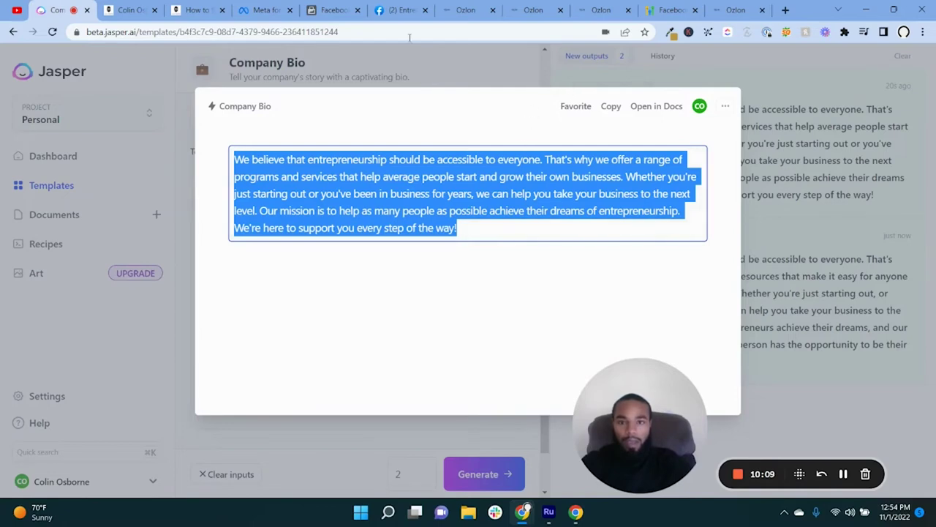
Step: Switch to Facebook, paste the copied text into the page's Bio, and remove its closing sentence "We're here to support you every step of the way!"
{"action": "left_click", "coordinate": [401, 11]}
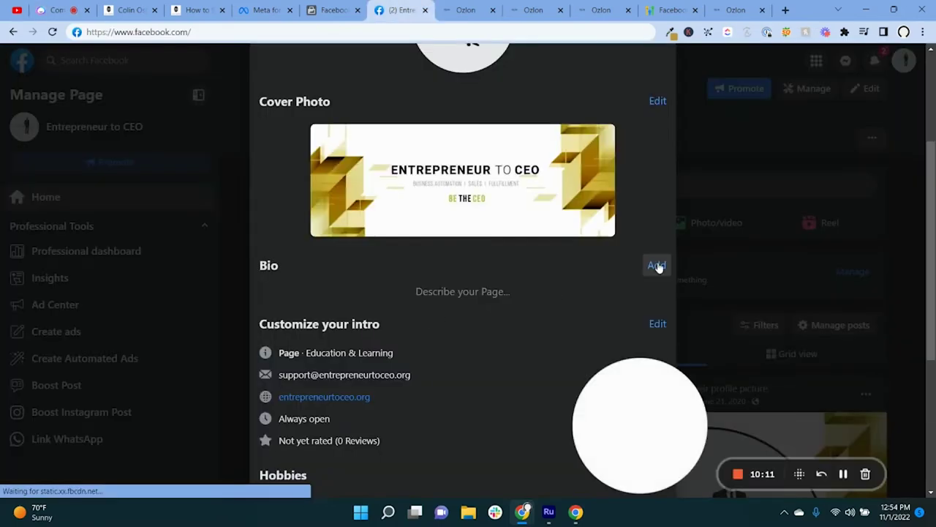
{"action": "left_click", "coordinate": [656, 265]}
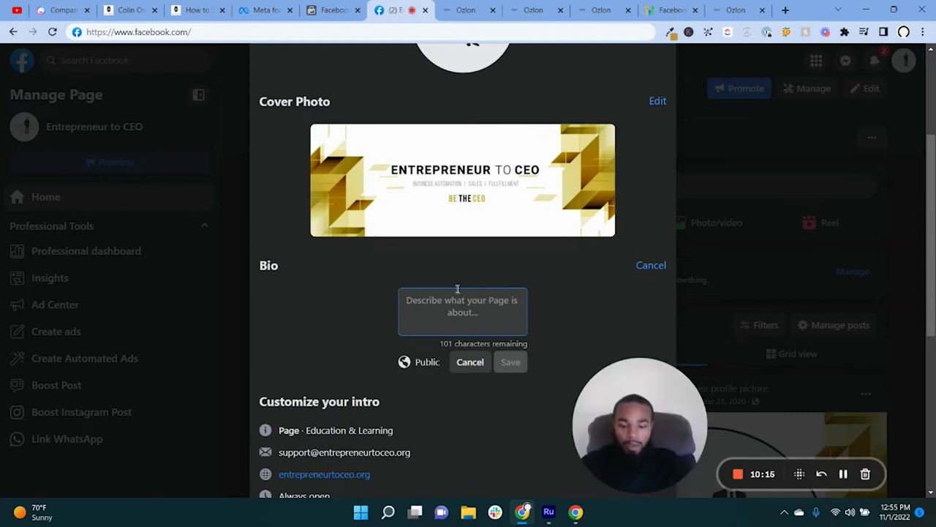
{"action": "key", "text": "ctrl+v"}
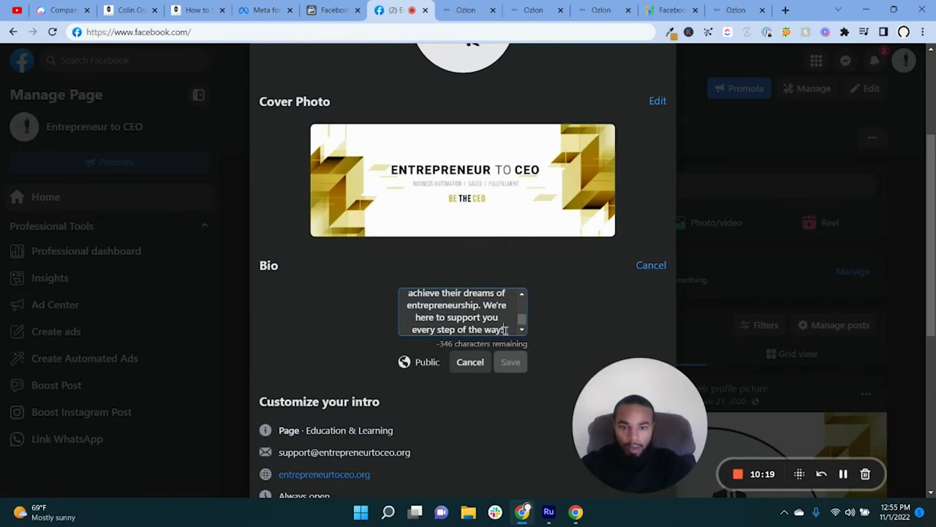
{"action": "left_click_drag", "start_coordinate": [505, 330], "coordinate": [483, 305]}
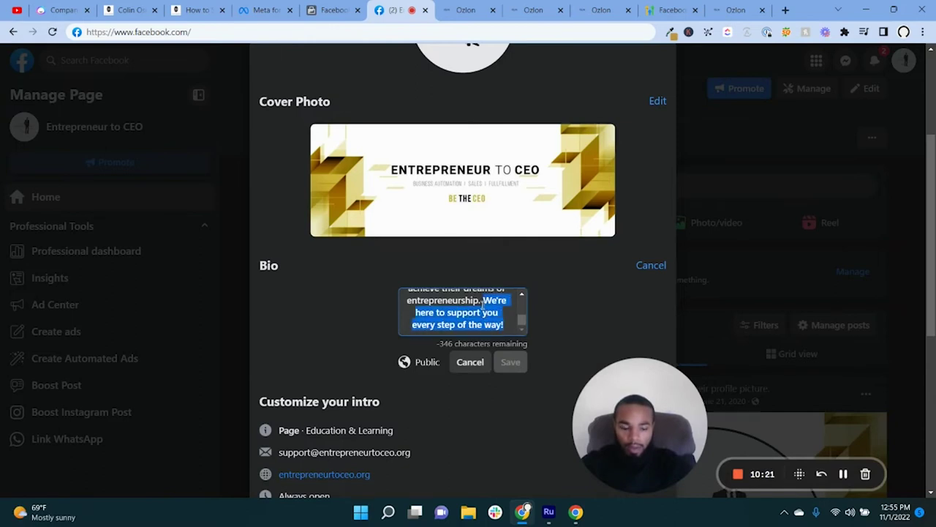
{"action": "key", "text": "BackSpace"}
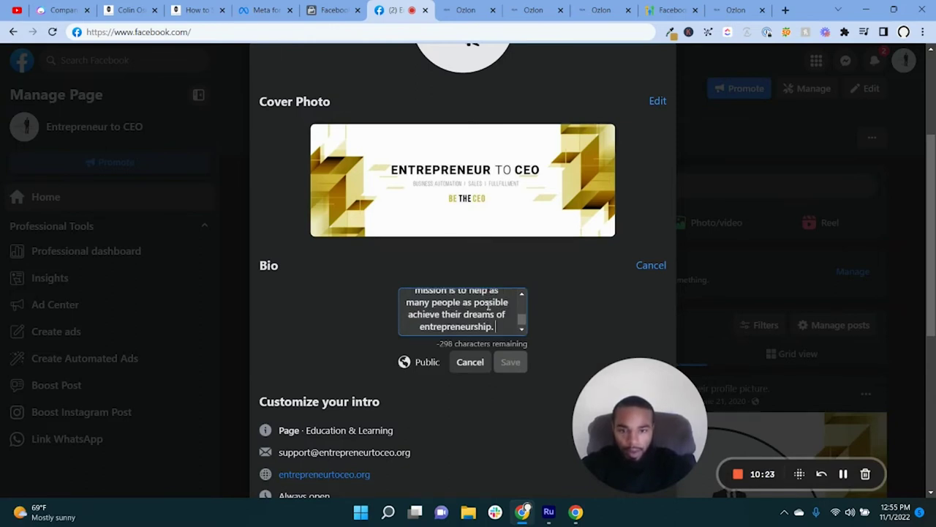
Step: Review the pasted bio and cut it down to "We believe that entrepreneurship should be accessible to every"
{"action": "scroll", "coordinate": [483, 310], "scroll_direction": "up", "scroll_amount": 1}
{"action": "scroll", "coordinate": [458, 312], "scroll_direction": "up", "scroll_amount": 3}
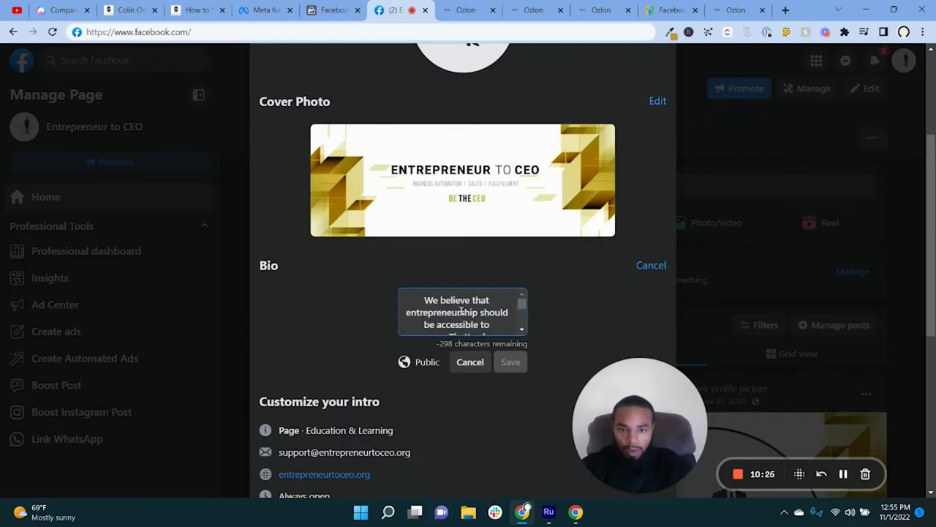
{"action": "scroll", "coordinate": [458, 313], "scroll_direction": "down", "scroll_amount": 3}
{"action": "scroll", "coordinate": [458, 313], "scroll_direction": "up", "scroll_amount": 3}
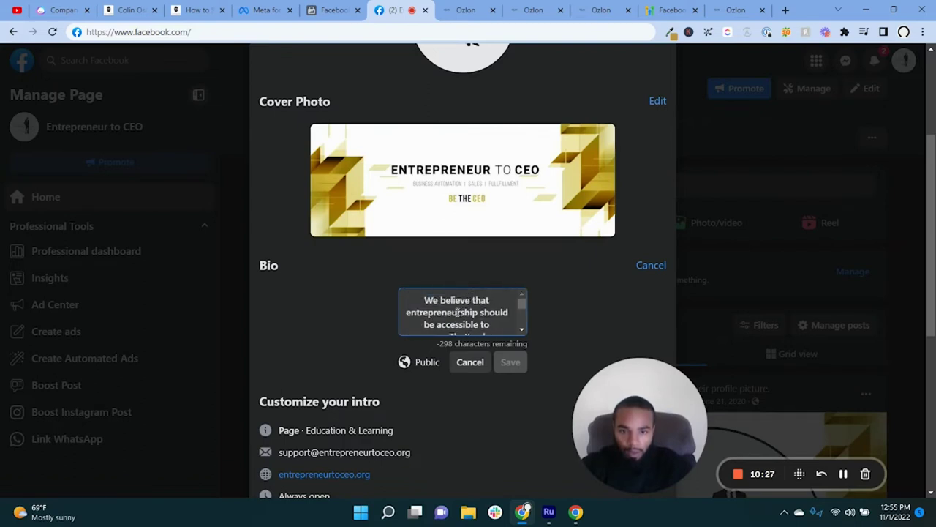
{"action": "scroll", "coordinate": [458, 321], "scroll_direction": "down", "scroll_amount": 3}
{"action": "scroll", "coordinate": [458, 321], "scroll_direction": "up", "scroll_amount": 3}
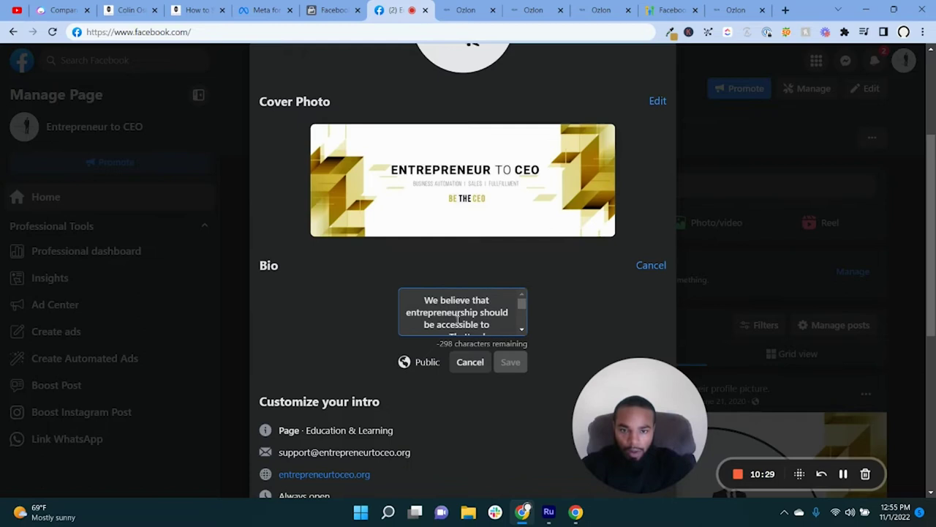
{"action": "scroll", "coordinate": [458, 319], "scroll_direction": "down", "scroll_amount": 1}
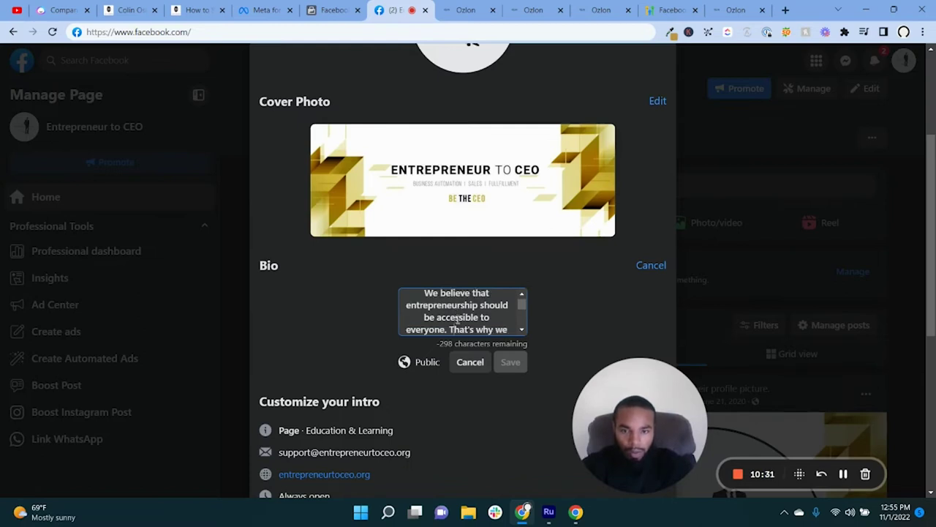
{"action": "left_click_drag", "start_coordinate": [451, 322], "coordinate": [522, 392]}
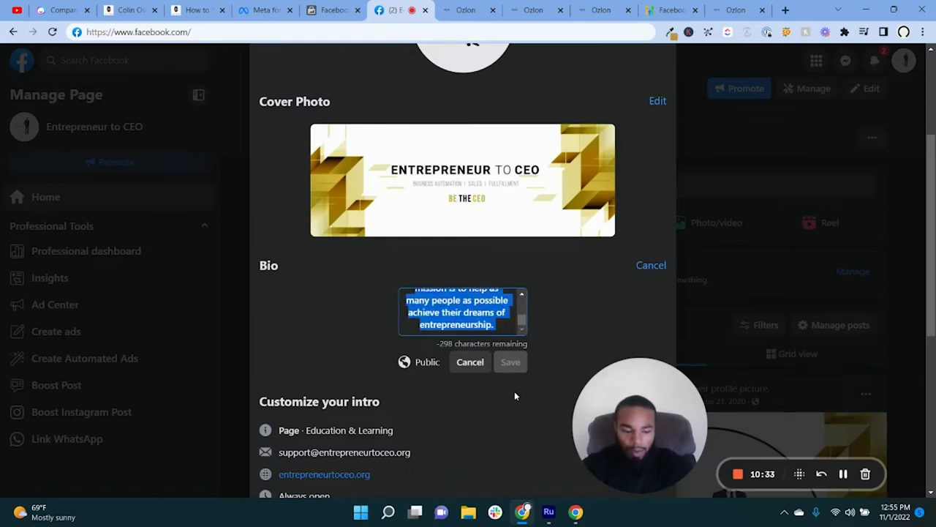
{"action": "key", "text": "BackSpace"}
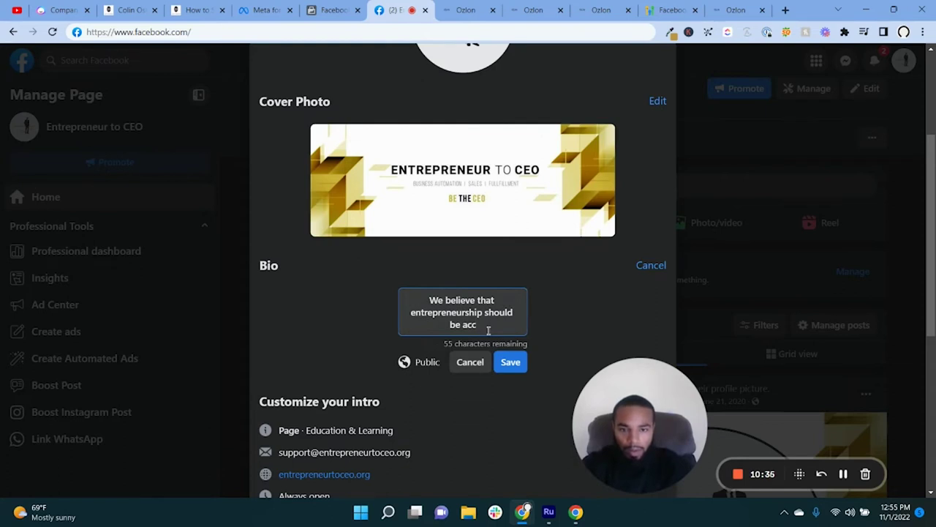
{"action": "type", "text": "e"}
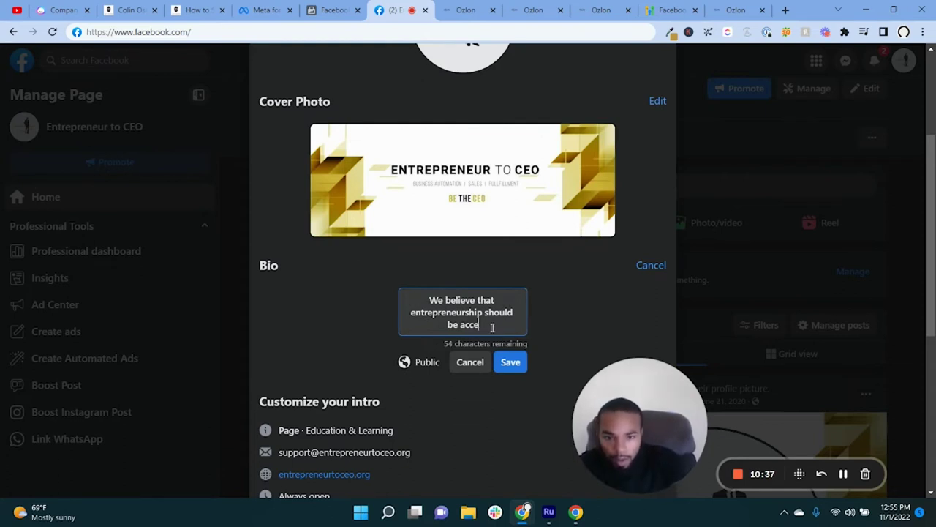
{"action": "type", "text": "ssi"}
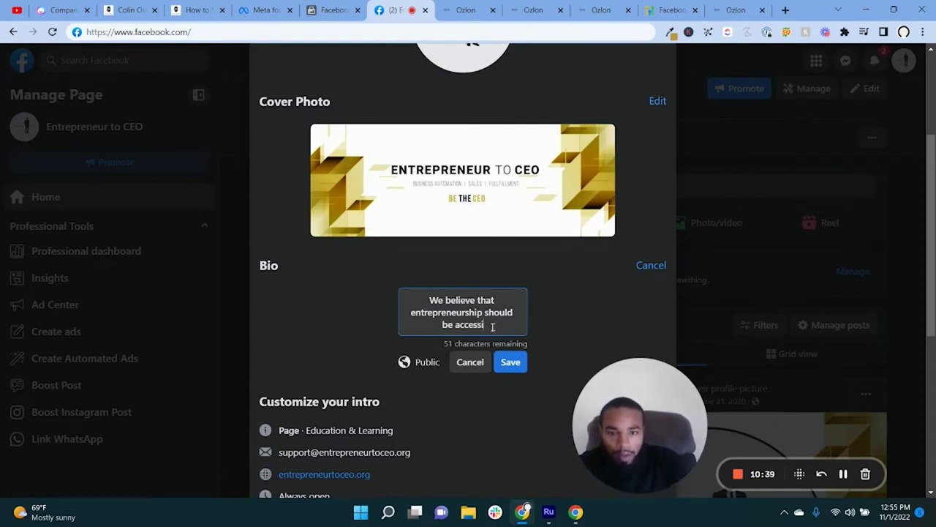
{"action": "type", "text": "ble to everyh"}
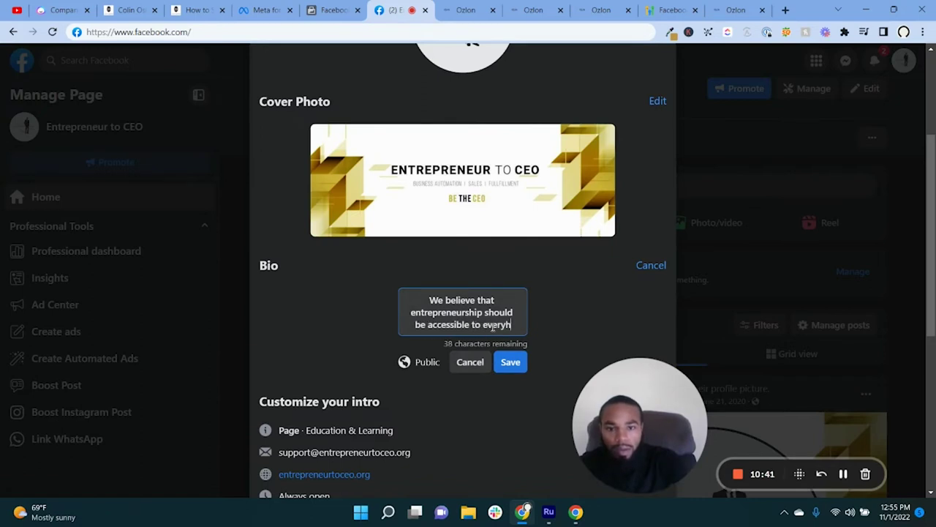
{"action": "key", "text": "BackSpace"}
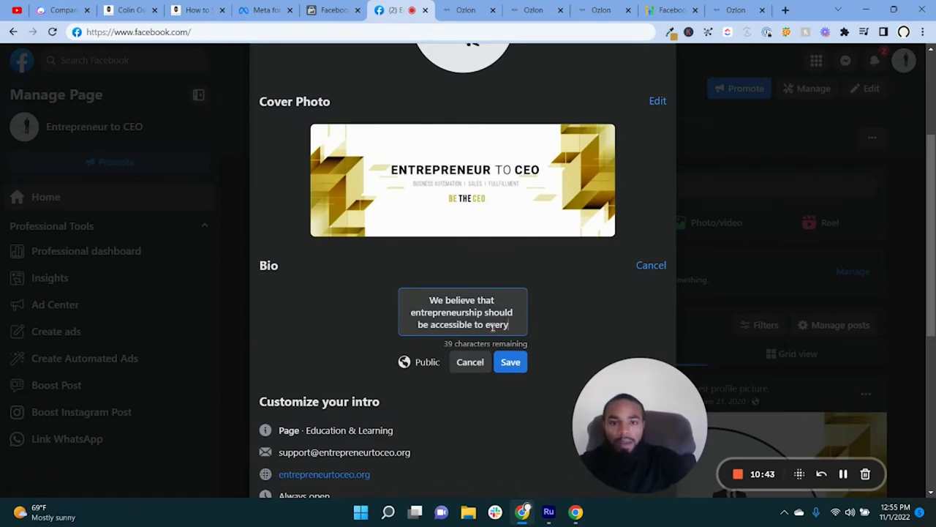
Step: Replace the whole bio with "We make entrepreneurship accessible to the average person", correcting the spelling of "accessible", and save it
{"action": "key", "text": "ctrl+a"}
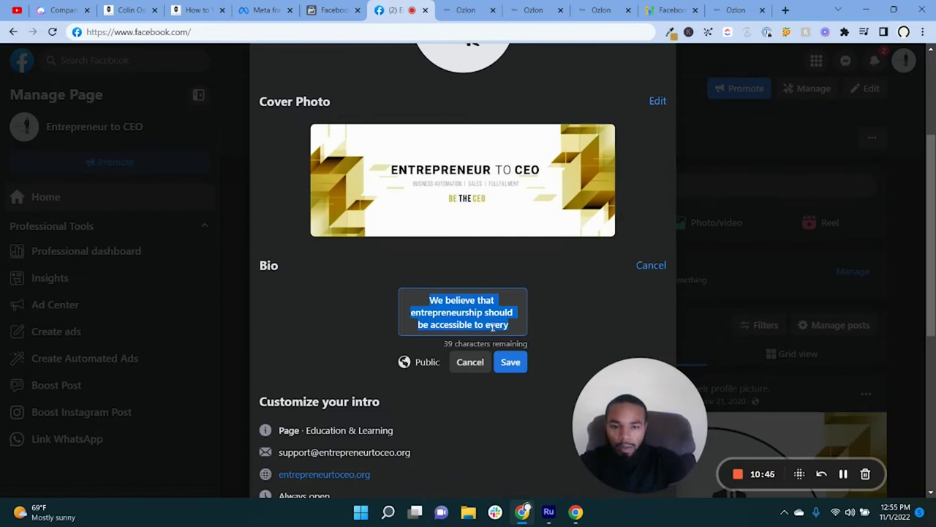
{"action": "type", "text": "We make entre"}
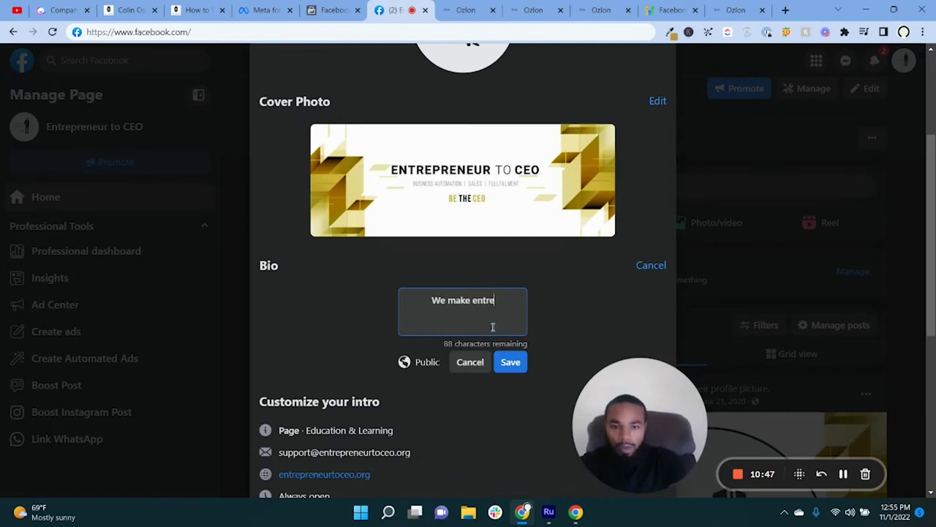
{"action": "type", "text": "preneurship acce"}
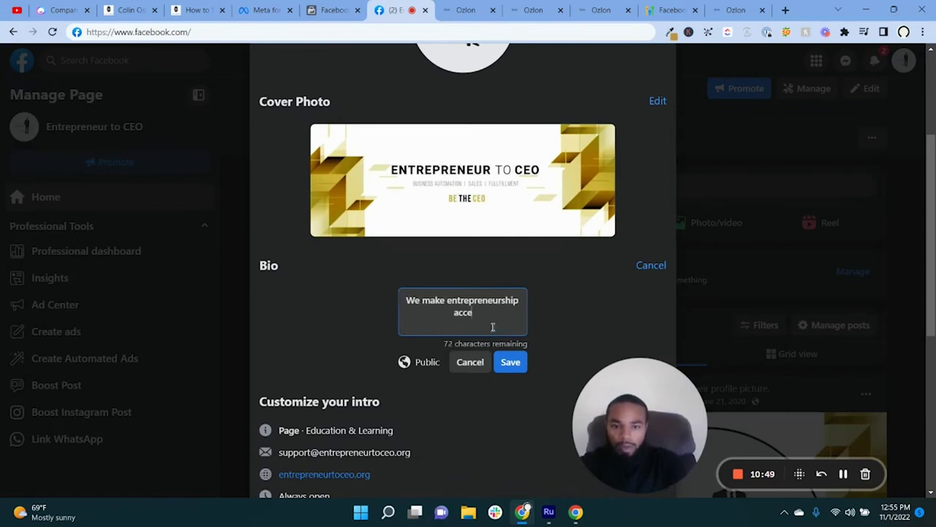
{"action": "type", "text": "sible to the aver"}
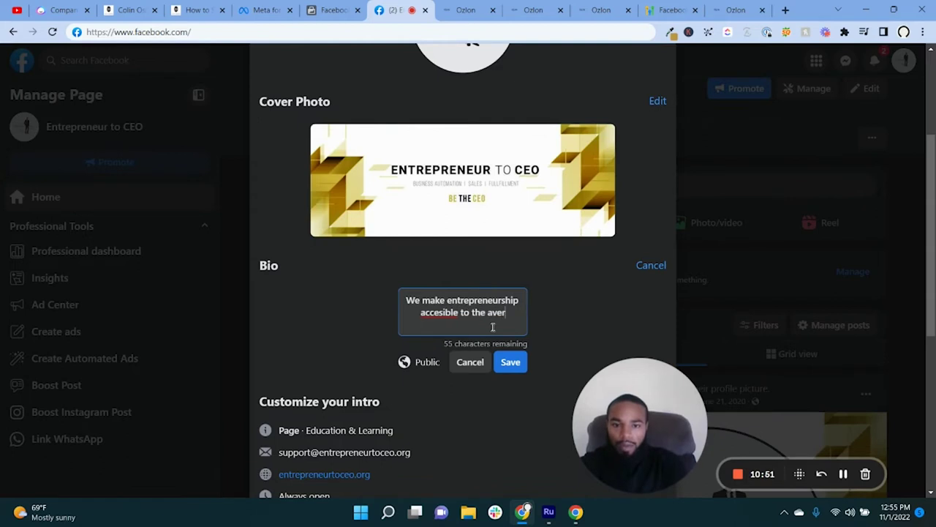
{"action": "type", "text": "age person"}
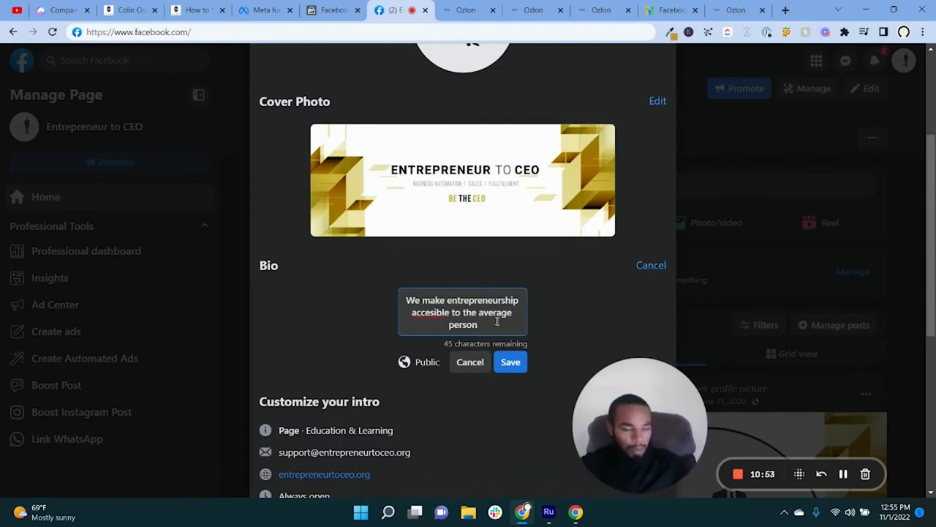
{"action": "right_click", "coordinate": [441, 316]}
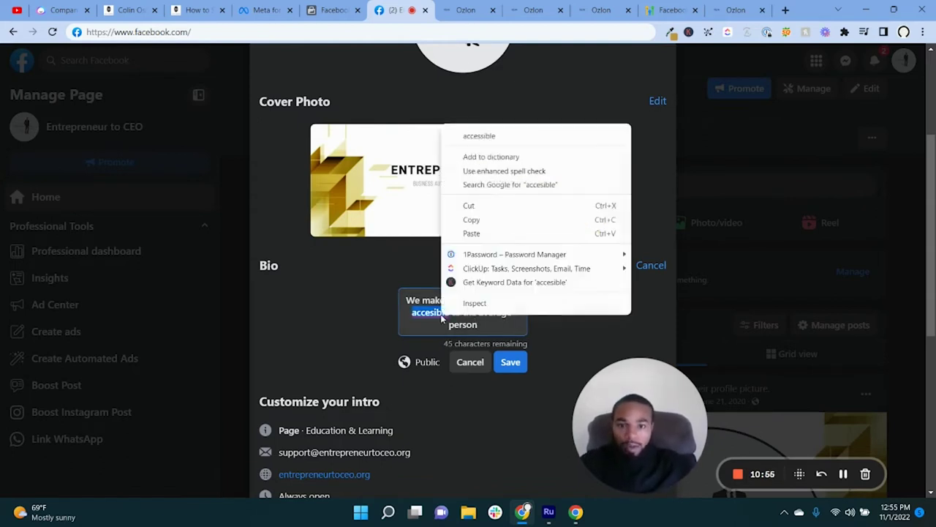
{"action": "left_click", "coordinate": [472, 135]}
{"action": "left_click", "coordinate": [511, 362]}
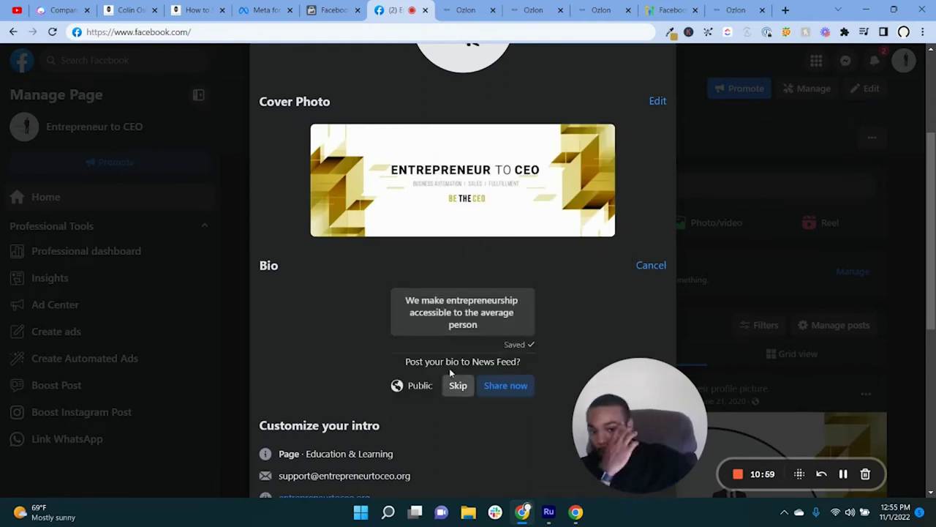
Step: Open the intro details for editing and review the category, contact info, basic info, website and social link options
{"action": "scroll", "coordinate": [466, 321], "scroll_direction": "down", "scroll_amount": 3}
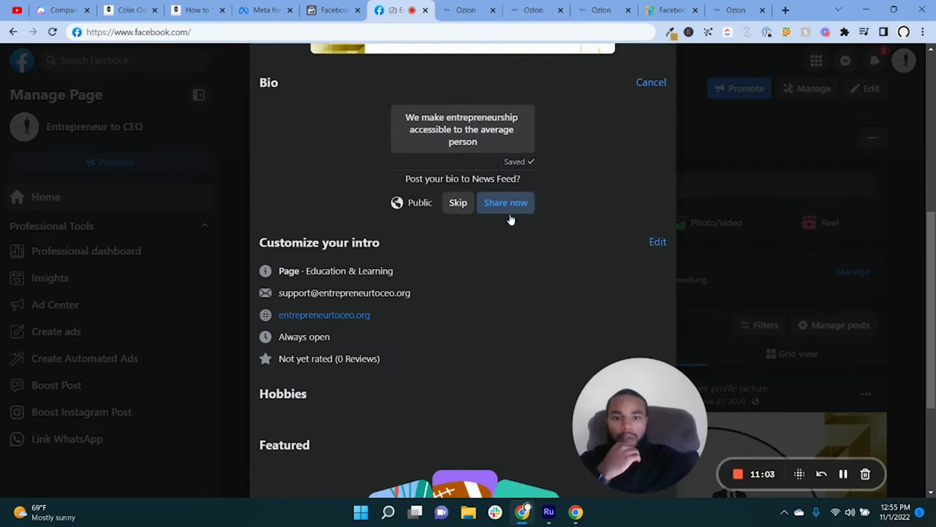
{"action": "scroll", "coordinate": [432, 300], "scroll_direction": "down", "scroll_amount": 1}
{"action": "scroll", "coordinate": [452, 336], "scroll_direction": "down", "scroll_amount": 2}
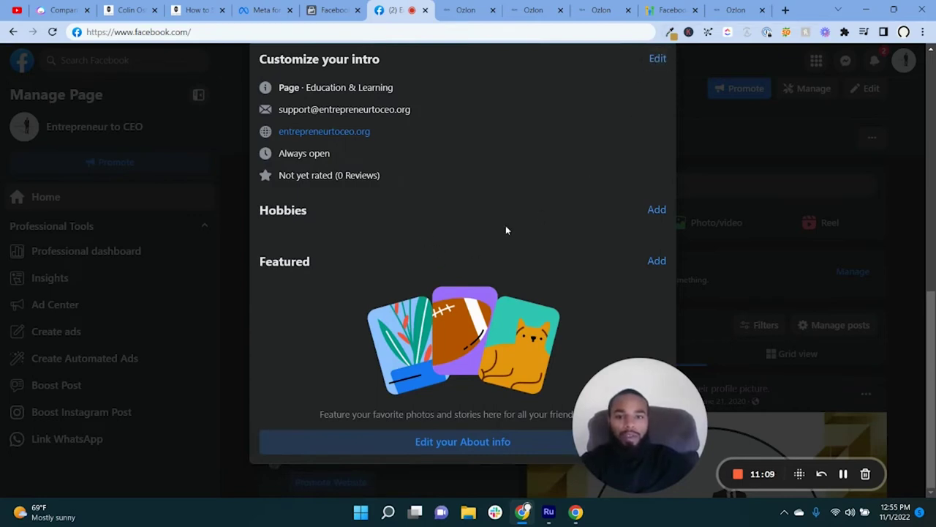
{"action": "left_click", "coordinate": [658, 60]}
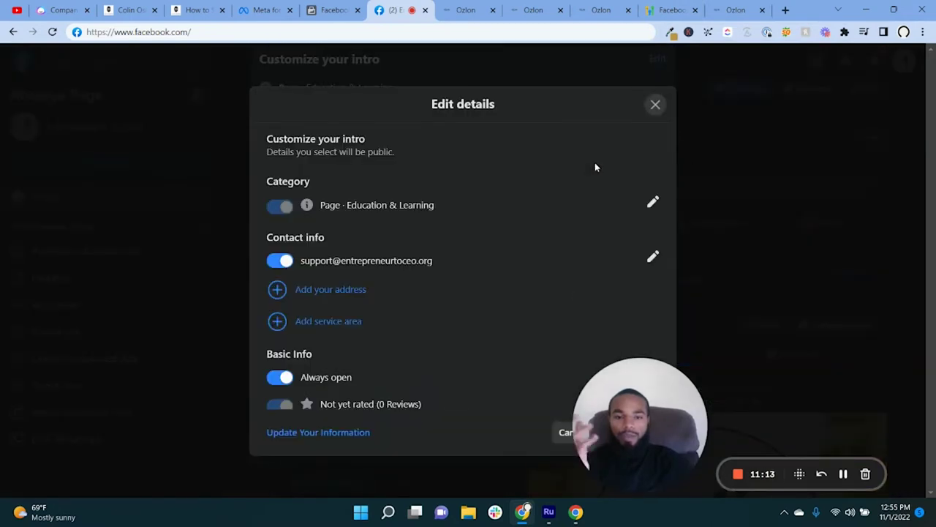
{"action": "scroll", "coordinate": [376, 265], "scroll_direction": "down", "scroll_amount": 2}
{"action": "scroll", "coordinate": [406, 260], "scroll_direction": "up", "scroll_amount": 1}
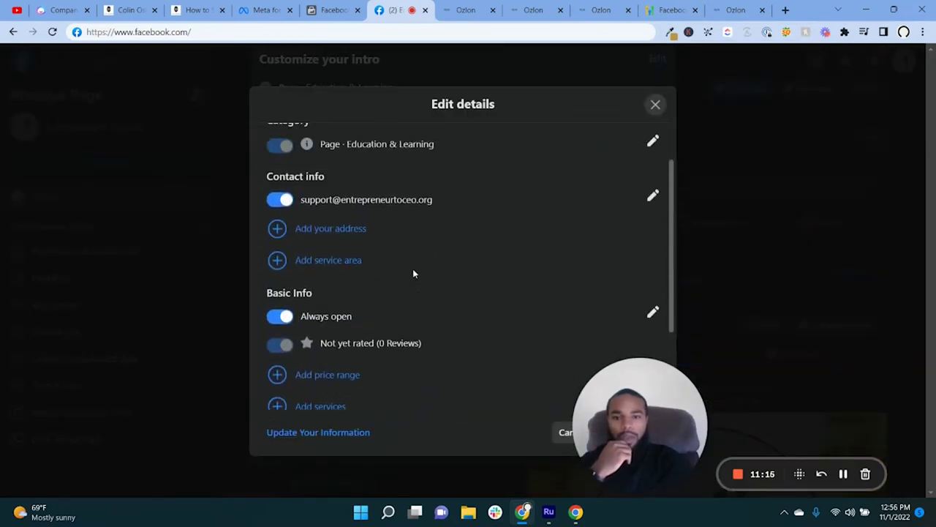
{"action": "scroll", "coordinate": [317, 219], "scroll_direction": "up", "scroll_amount": 1}
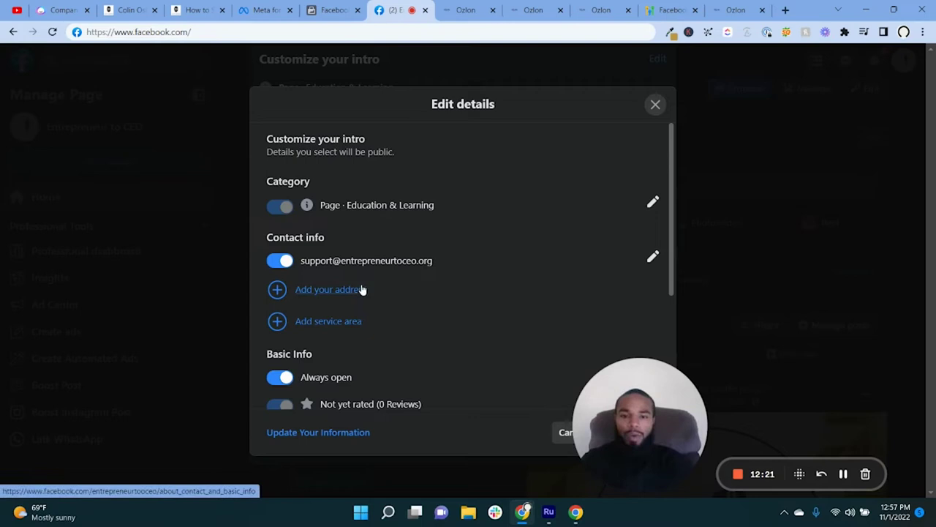
{"action": "scroll", "coordinate": [409, 321], "scroll_direction": "down", "scroll_amount": 3}
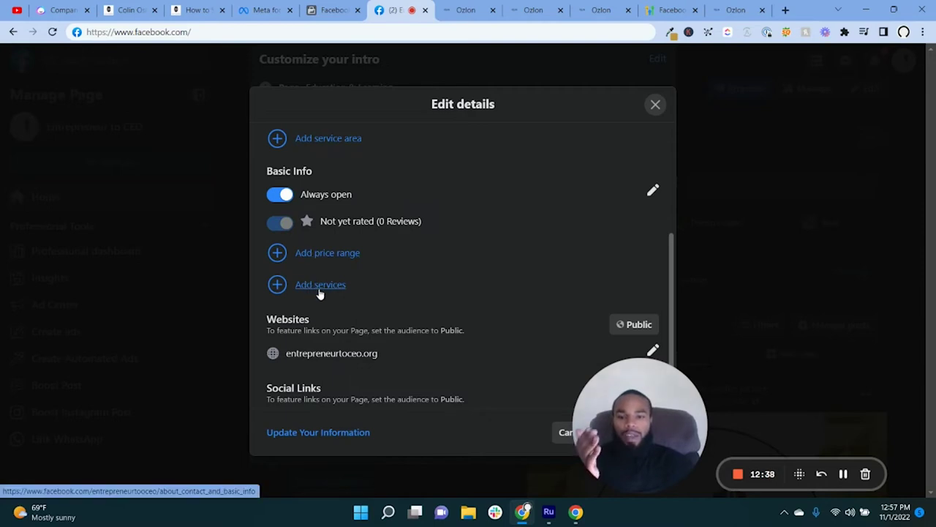
Step: Go from the intro details to the page's contact and basic info, add Online classes as a service, and save
{"action": "left_click", "coordinate": [329, 285]}
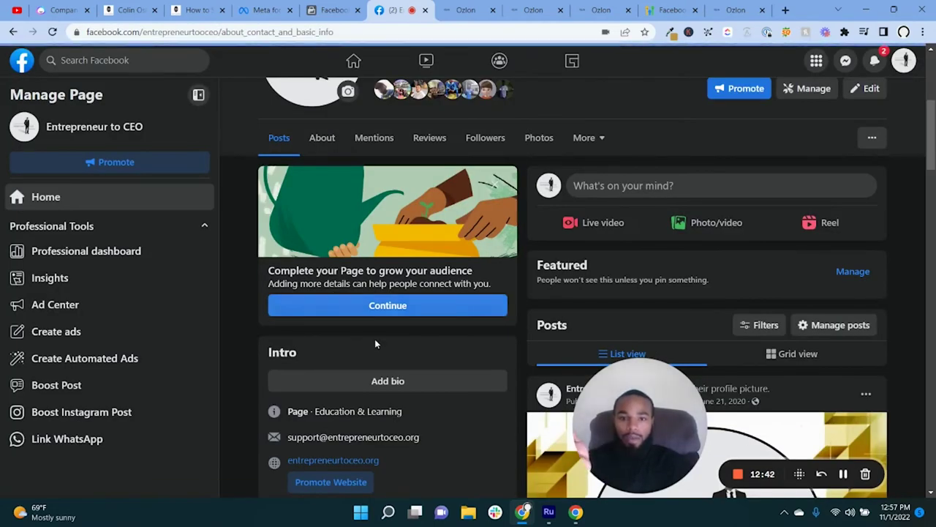
{"action": "scroll", "coordinate": [432, 409], "scroll_direction": "down", "scroll_amount": 3}
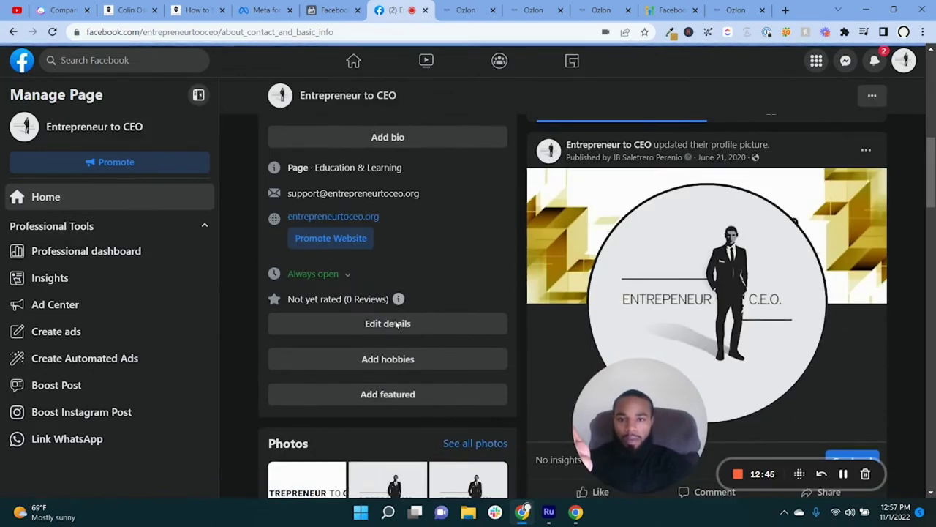
{"action": "scroll", "coordinate": [565, 287], "scroll_direction": "down", "scroll_amount": 2}
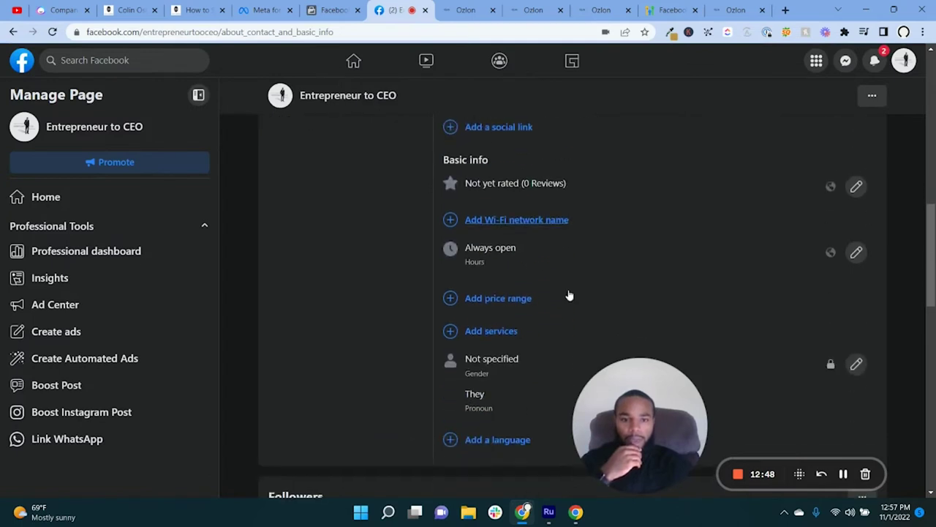
{"action": "scroll", "coordinate": [549, 265], "scroll_direction": "up", "scroll_amount": 1}
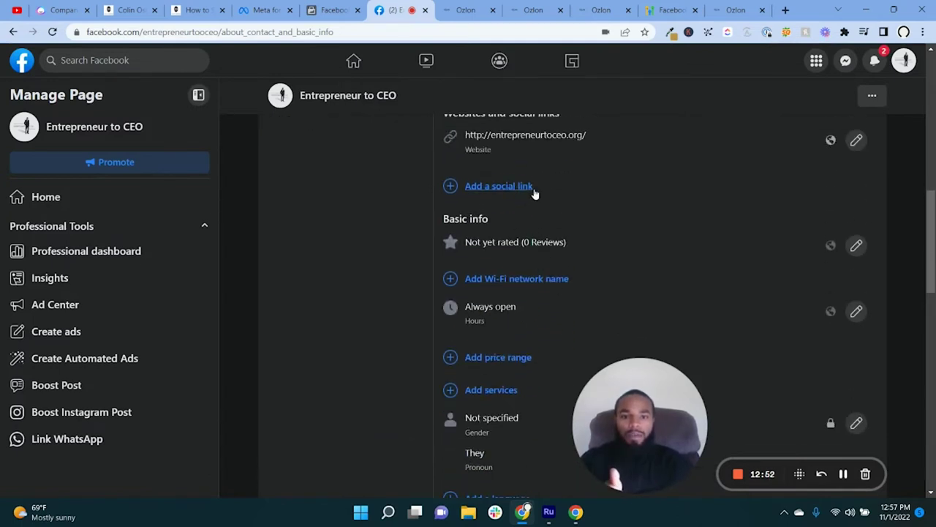
{"action": "scroll", "coordinate": [534, 198], "scroll_direction": "down", "scroll_amount": 4}
{"action": "scroll", "coordinate": [531, 212], "scroll_direction": "up", "scroll_amount": 2}
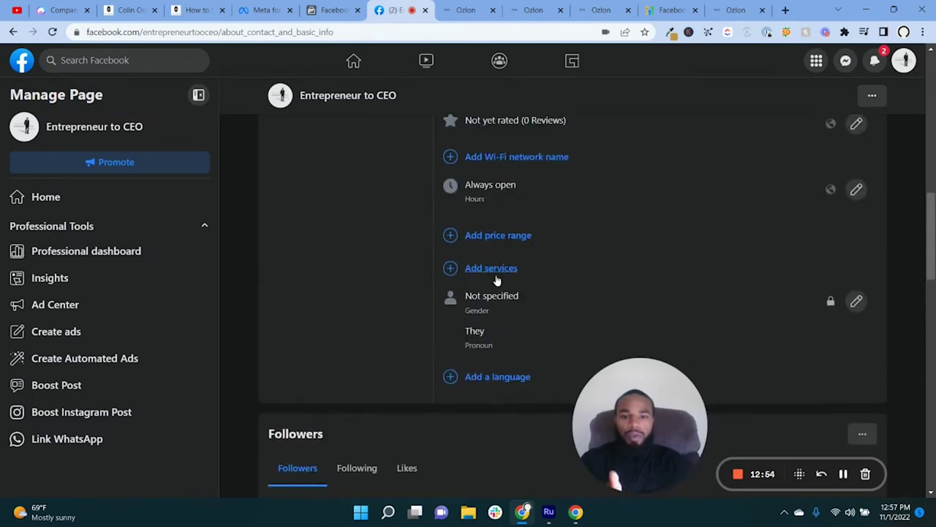
{"action": "left_click", "coordinate": [490, 269]}
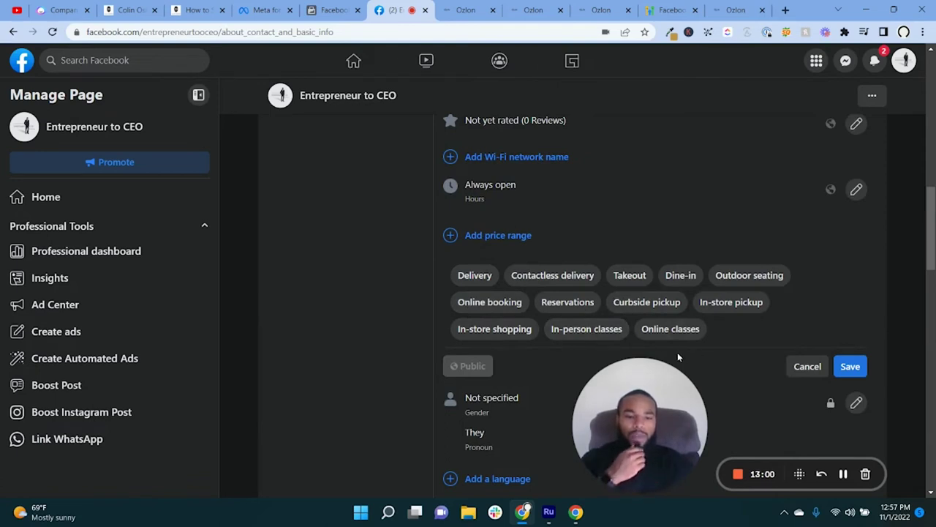
{"action": "left_click", "coordinate": [670, 333]}
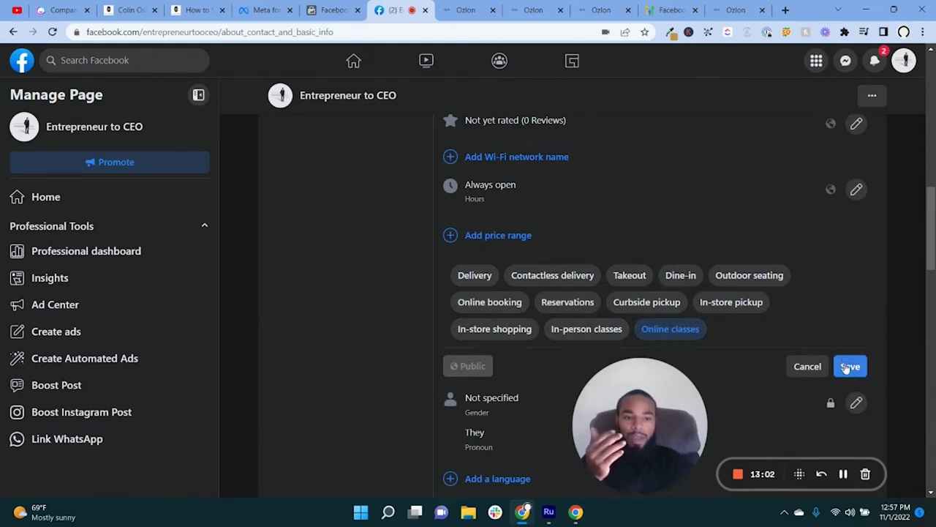
{"action": "left_click", "coordinate": [849, 367]}
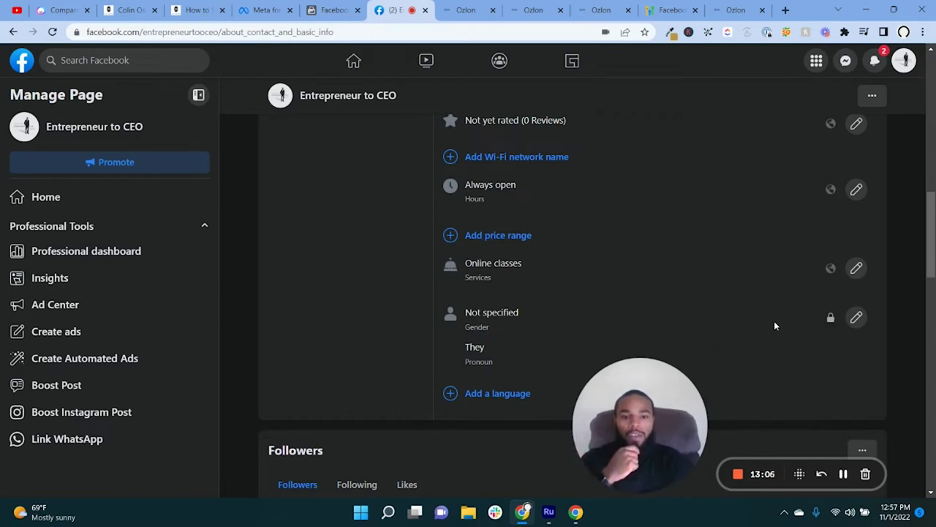
Step: Review the remaining contact and basic info, and open the Privacy and Legal Info section of the page's About information
{"action": "scroll", "coordinate": [600, 275], "scroll_direction": "down", "scroll_amount": 2}
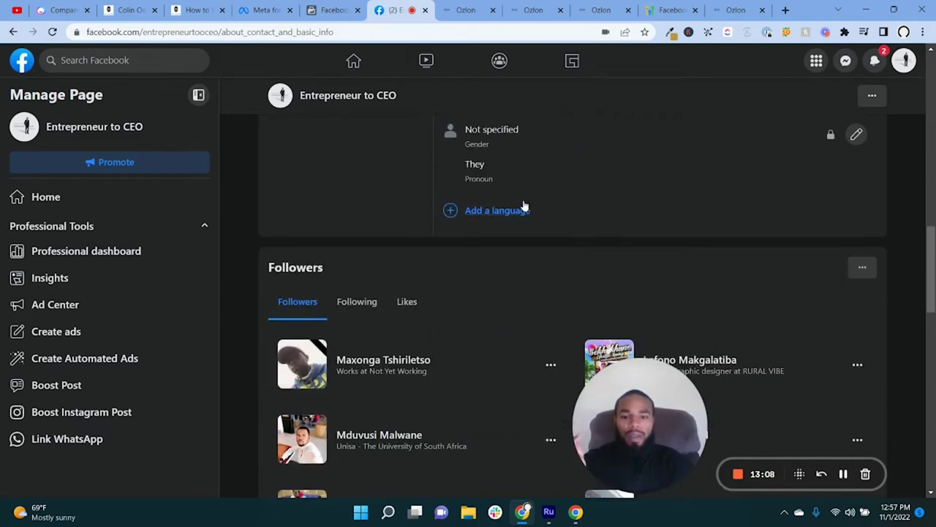
{"action": "scroll", "coordinate": [508, 212], "scroll_direction": "up", "scroll_amount": 3}
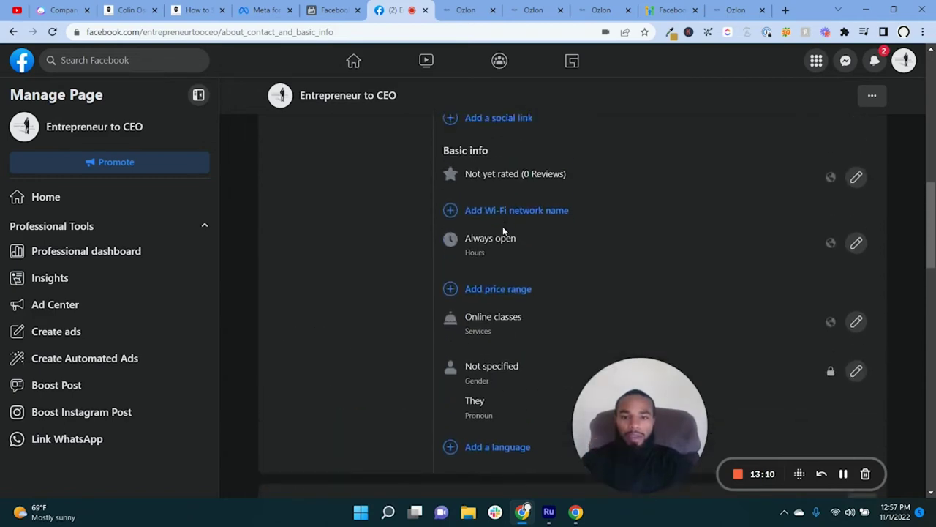
{"action": "scroll", "coordinate": [503, 234], "scroll_direction": "up", "scroll_amount": 6}
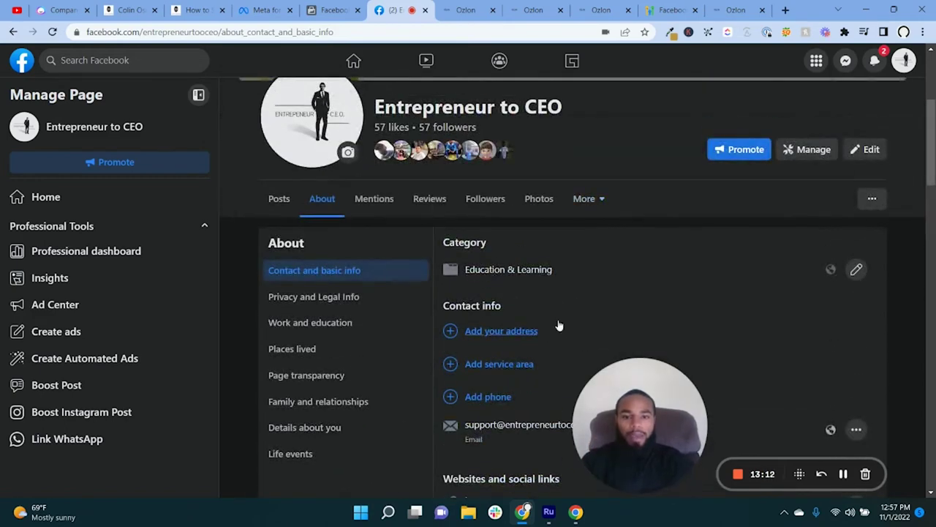
{"action": "left_click", "coordinate": [299, 302]}
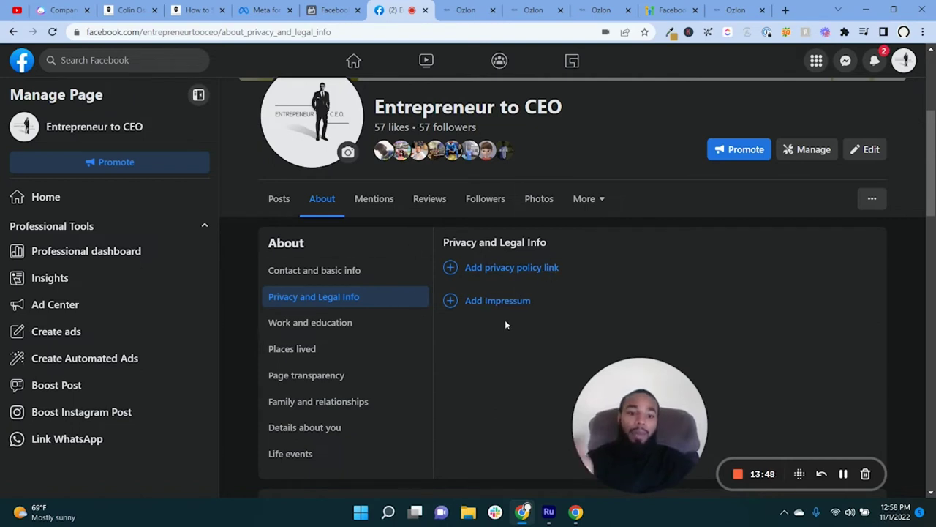
Step: Open the Work and education section of the page's About information and review its workplace, college and high school entries
{"action": "left_click", "coordinate": [365, 330]}
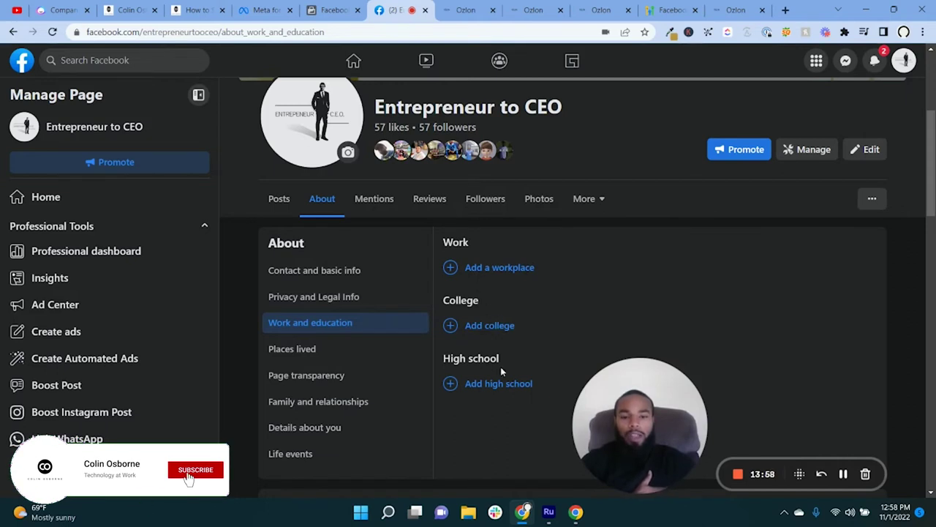
{"action": "scroll", "coordinate": [324, 371], "scroll_direction": "down", "scroll_amount": 1}
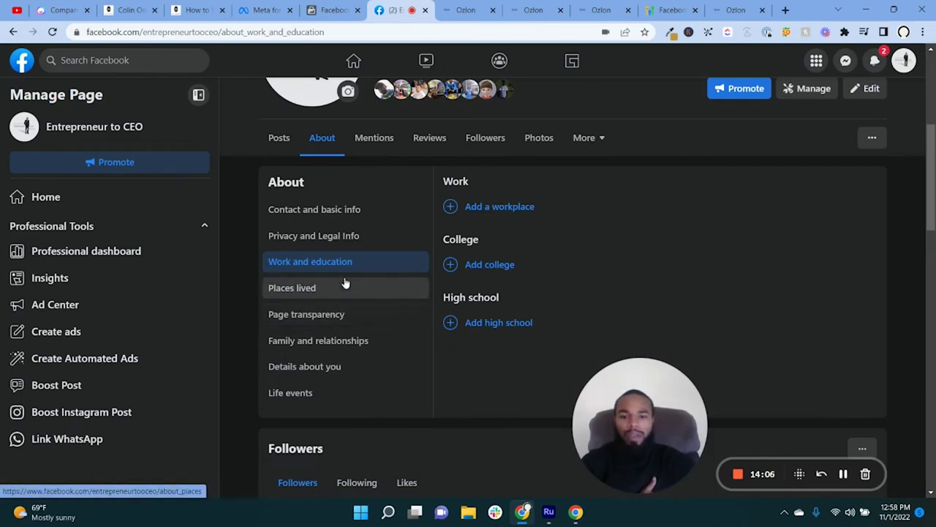
{"action": "scroll", "coordinate": [322, 329], "scroll_direction": "down", "scroll_amount": 2}
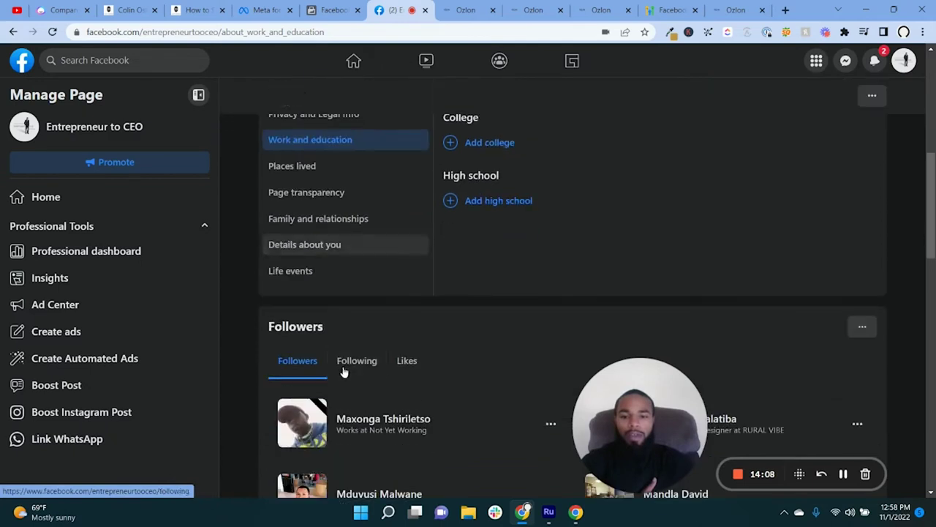
{"action": "scroll", "coordinate": [300, 268], "scroll_direction": "up", "scroll_amount": 3}
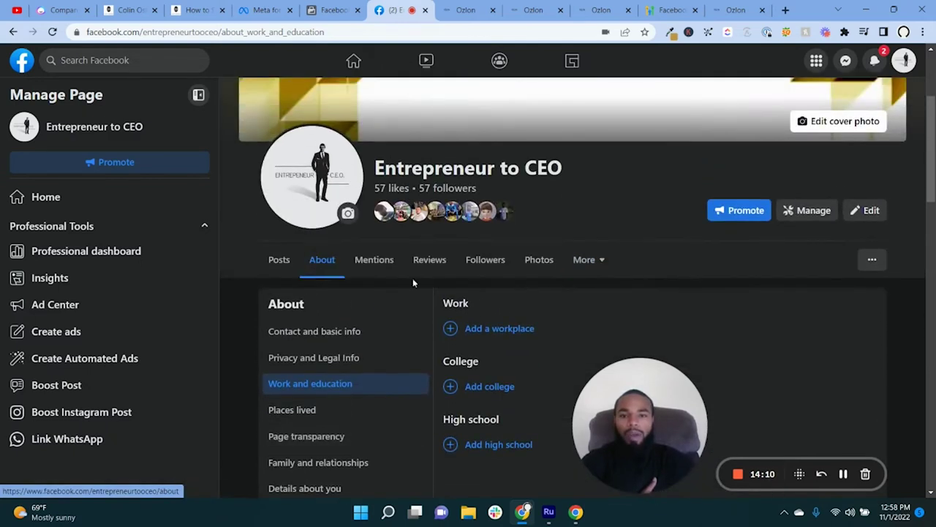
Step: Return to the page's Posts view and look over the page from its cover photo to the intro
{"action": "left_click", "coordinate": [277, 263]}
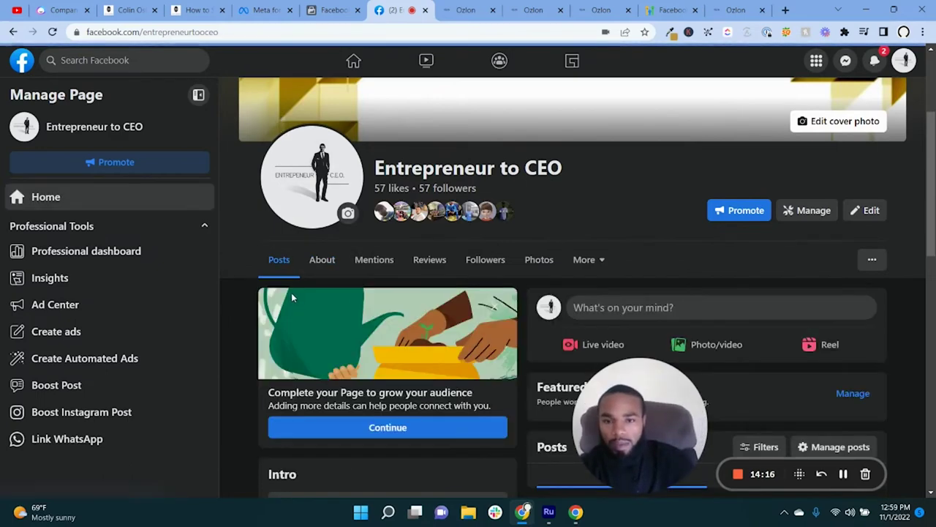
{"action": "scroll", "coordinate": [442, 214], "scroll_direction": "down", "scroll_amount": 2}
{"action": "scroll", "coordinate": [442, 215], "scroll_direction": "up", "scroll_amount": 4}
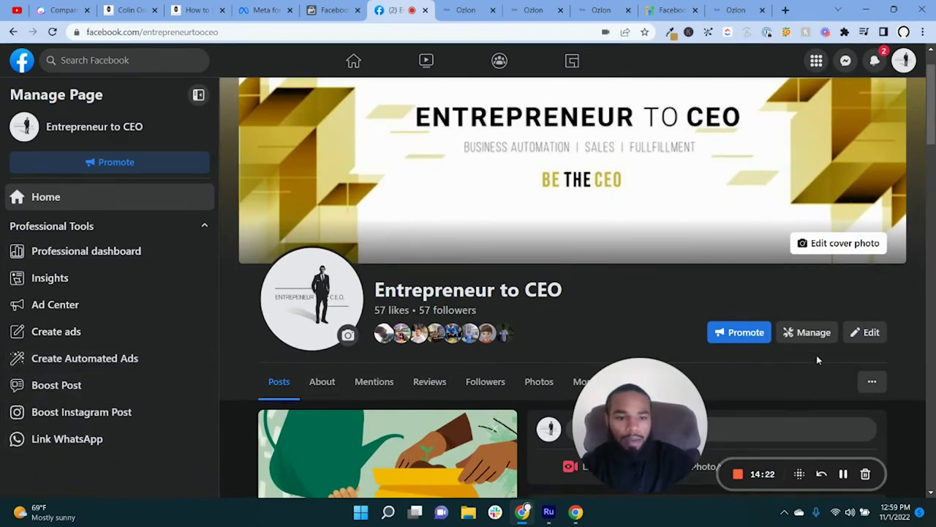
Step: Open the page's management dashboard and review the overview, new Pages guide and setup steps
{"action": "left_click", "coordinate": [804, 333]}
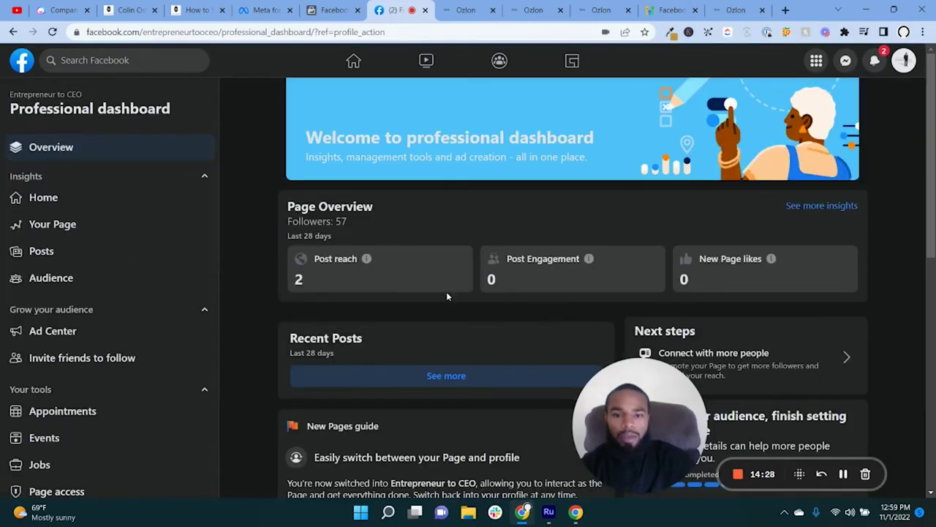
{"action": "scroll", "coordinate": [446, 296], "scroll_direction": "down", "scroll_amount": 3}
{"action": "scroll", "coordinate": [438, 302], "scroll_direction": "down", "scroll_amount": 2}
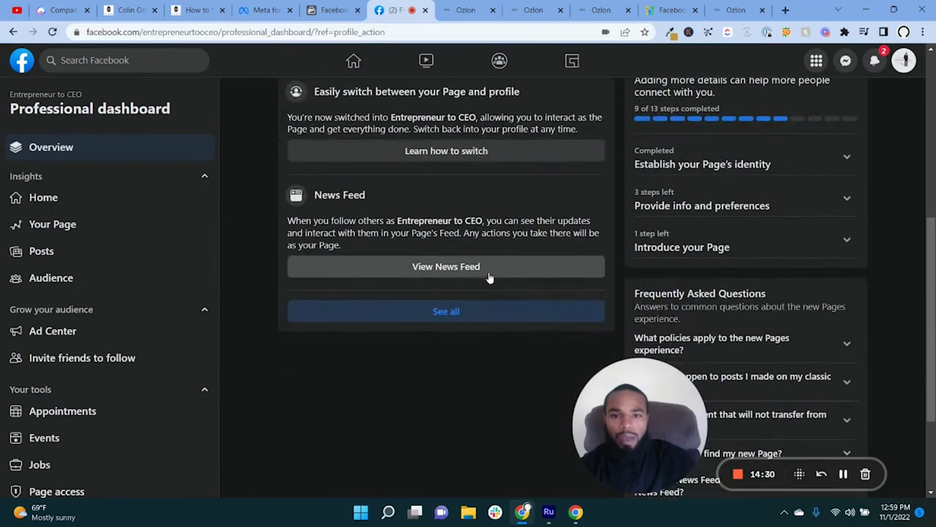
{"action": "scroll", "coordinate": [491, 274], "scroll_direction": "up", "scroll_amount": 2}
{"action": "scroll", "coordinate": [403, 314], "scroll_direction": "up", "scroll_amount": 3}
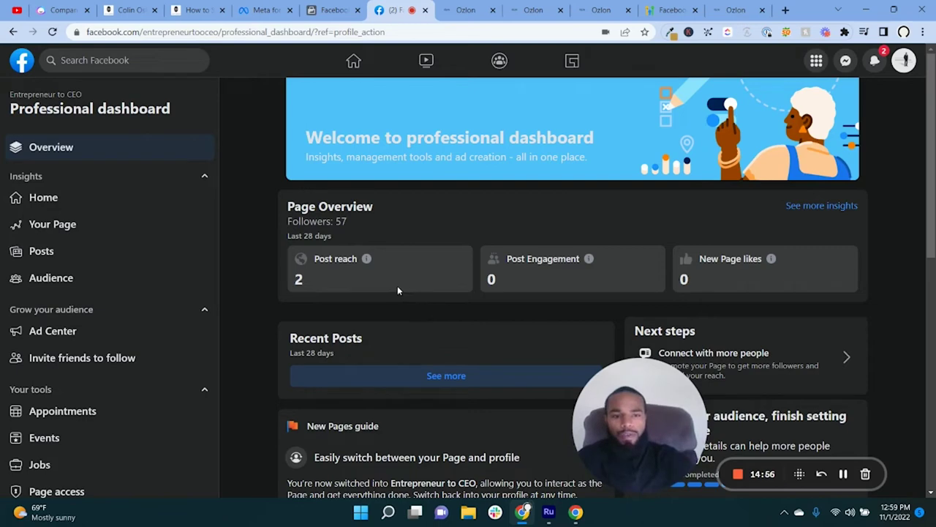
Step: Open the full page insights and review the detailed discovery, interaction and other metrics
{"action": "left_click", "coordinate": [813, 207]}
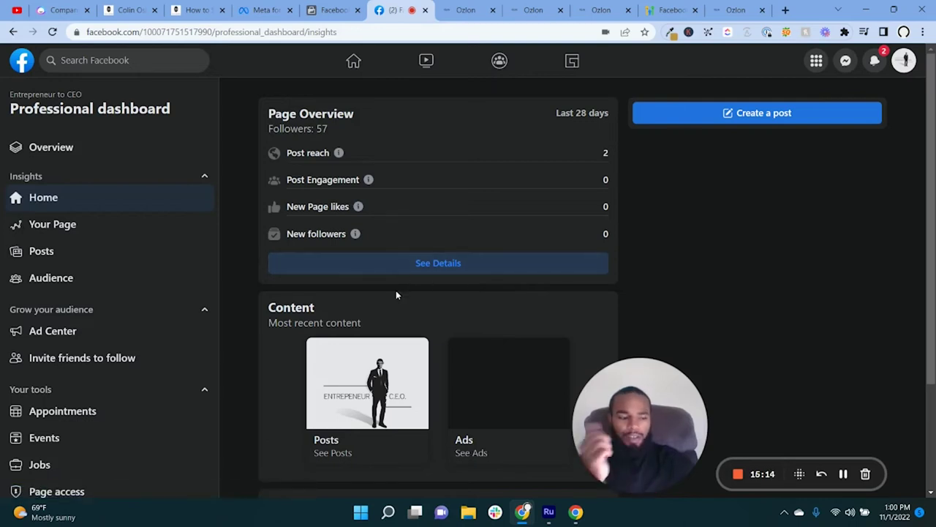
{"action": "left_click", "coordinate": [425, 268]}
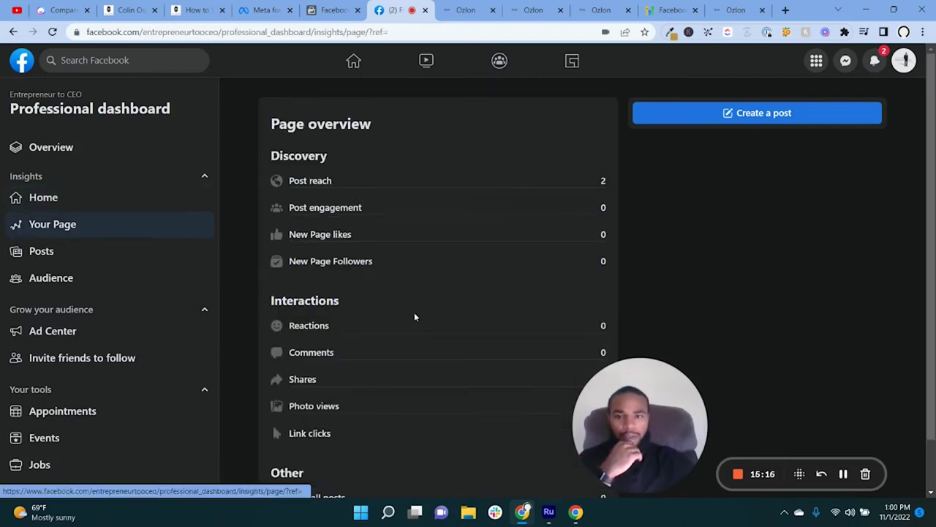
{"action": "scroll", "coordinate": [447, 300], "scroll_direction": "down", "scroll_amount": 1}
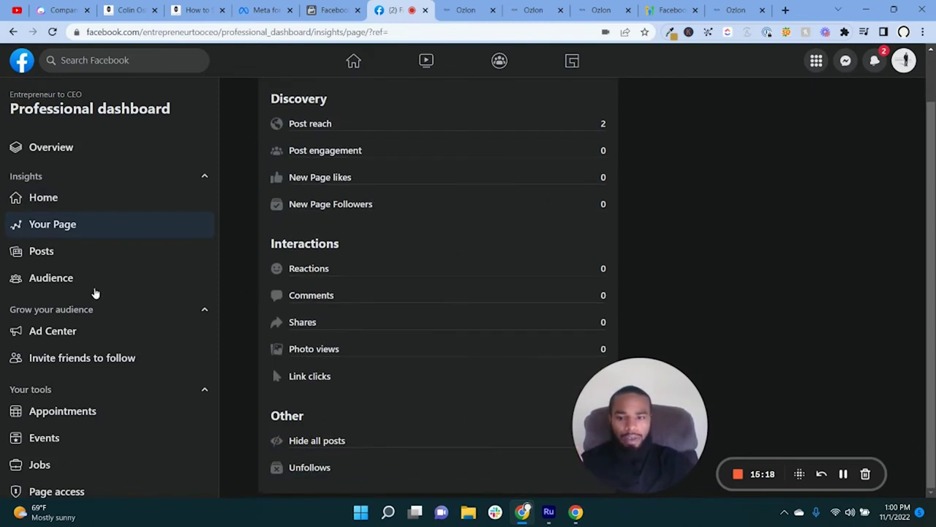
Step: Open the page access settings, and review the app settings, whitelisted domains and requested features under Advanced Messaging
{"action": "scroll", "coordinate": [94, 292], "scroll_direction": "down", "scroll_amount": 3}
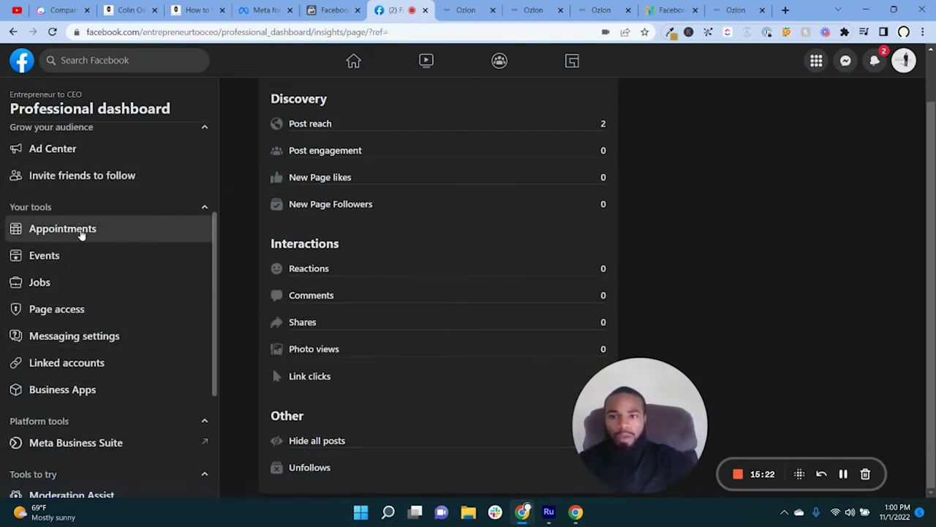
{"action": "left_click", "coordinate": [99, 303]}
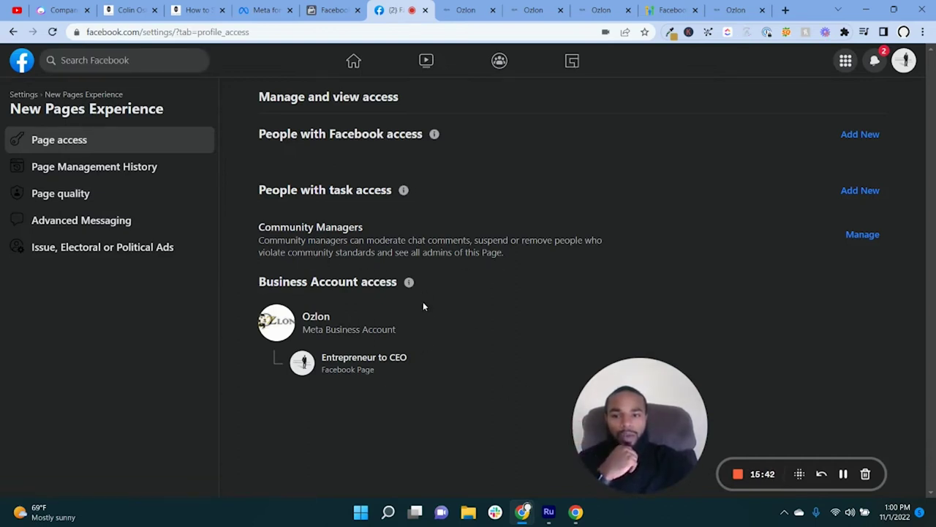
{"action": "left_click", "coordinate": [109, 220]}
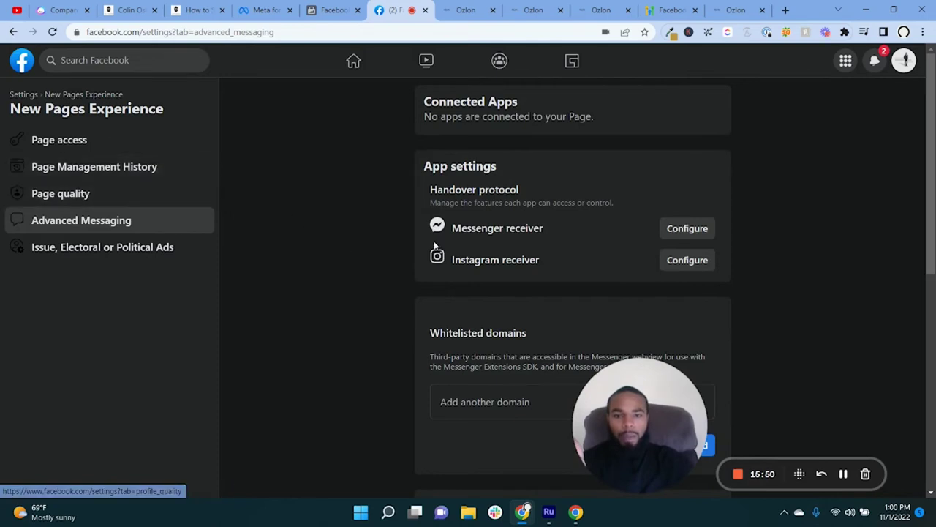
{"action": "scroll", "coordinate": [436, 247], "scroll_direction": "down", "scroll_amount": 5}
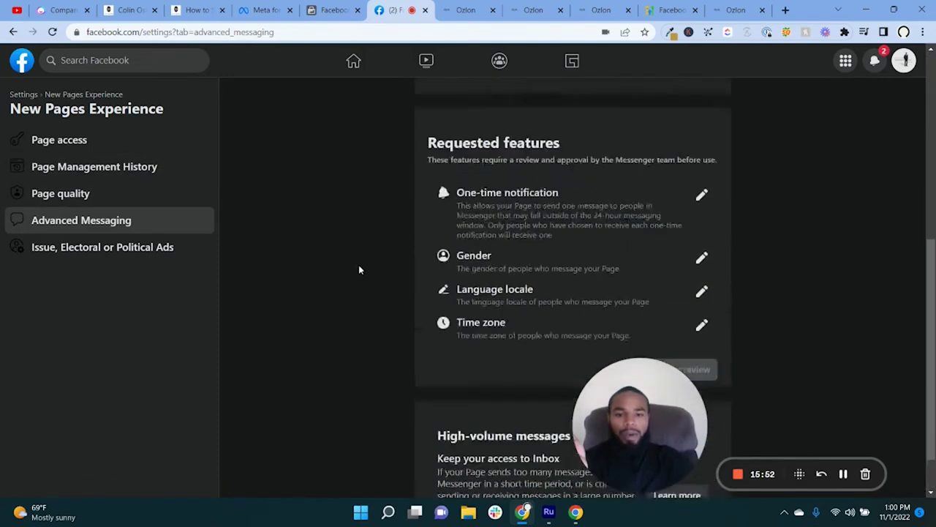
{"action": "scroll", "coordinate": [359, 270], "scroll_direction": "up", "scroll_amount": 3}
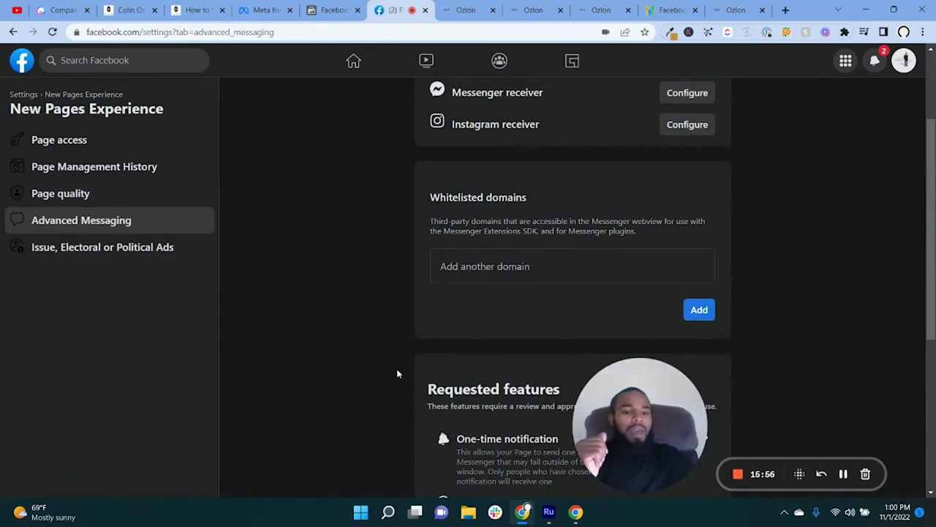
{"action": "scroll", "coordinate": [556, 322], "scroll_direction": "up", "scroll_amount": 2}
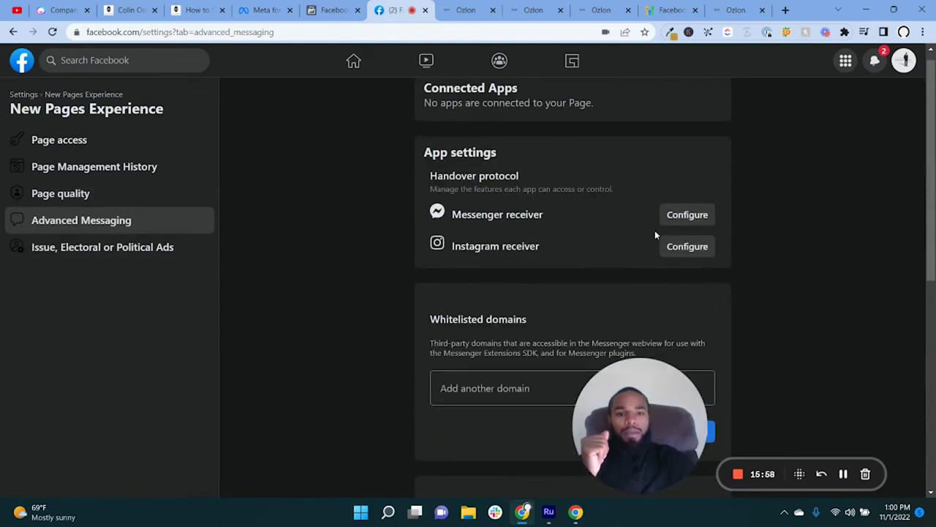
Step: View the Messenger receiver's handover protocol configuration, close it without selecting a receiver, and return to the page access settings
{"action": "left_click", "coordinate": [678, 218]}
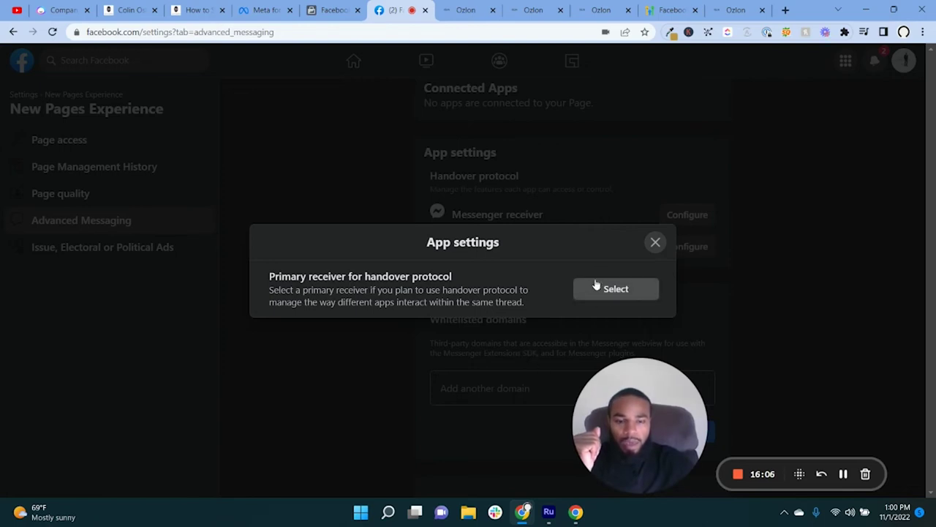
{"action": "left_click", "coordinate": [655, 242]}
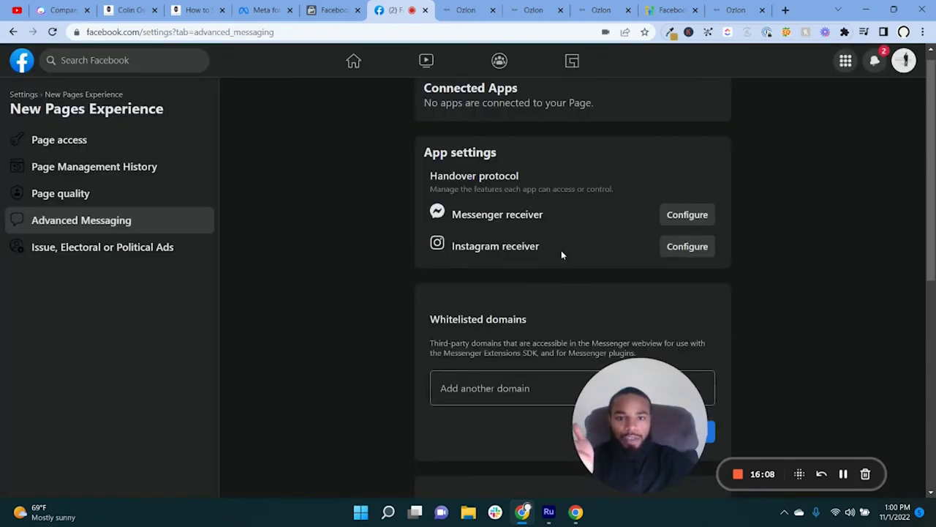
{"action": "scroll", "coordinate": [365, 253], "scroll_direction": "up", "scroll_amount": 1}
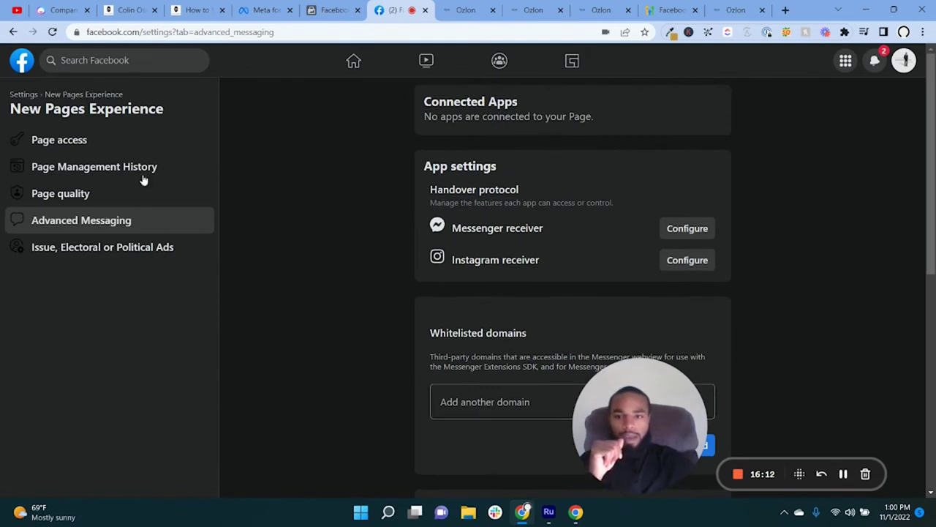
{"action": "left_click", "coordinate": [56, 142]}
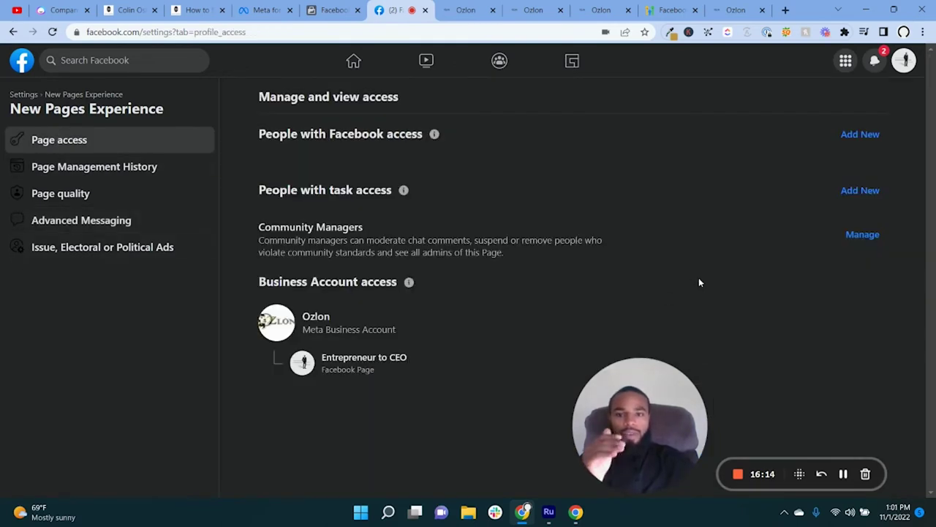
Step: Go back to the main page settings and review the Instagram connection options under Linked Accounts
{"action": "left_click", "coordinate": [23, 94]}
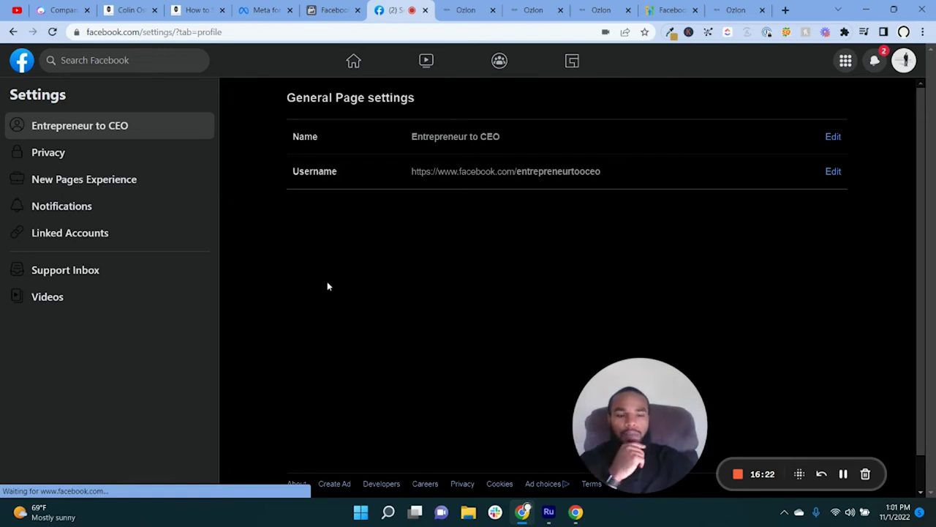
{"action": "left_click", "coordinate": [117, 233]}
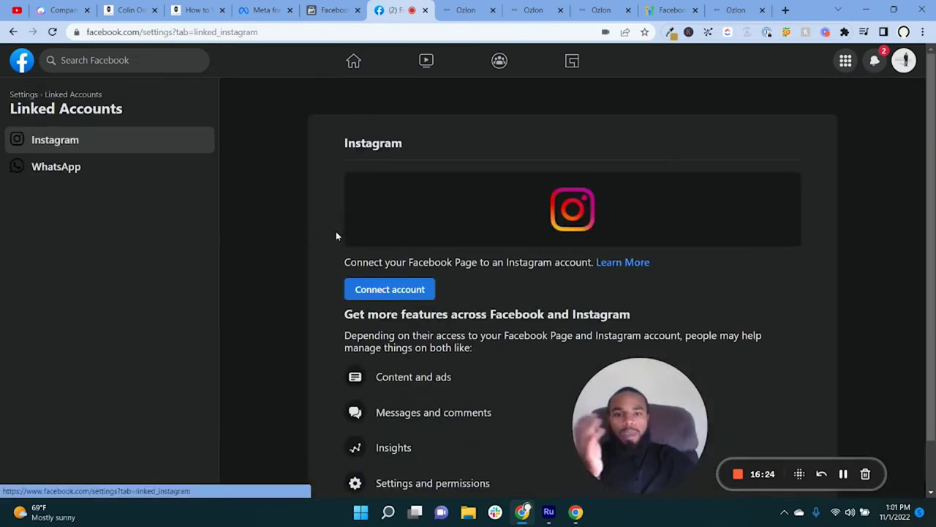
{"action": "scroll", "coordinate": [640, 295], "scroll_direction": "down", "scroll_amount": 1}
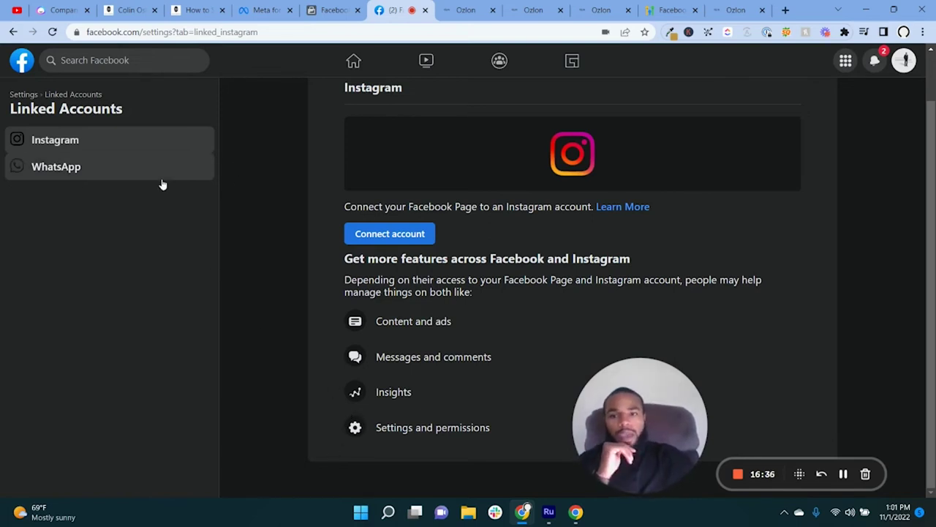
Step: Return to the main page settings, open the Notifications settings and review the notification categories
{"action": "left_click", "coordinate": [24, 96]}
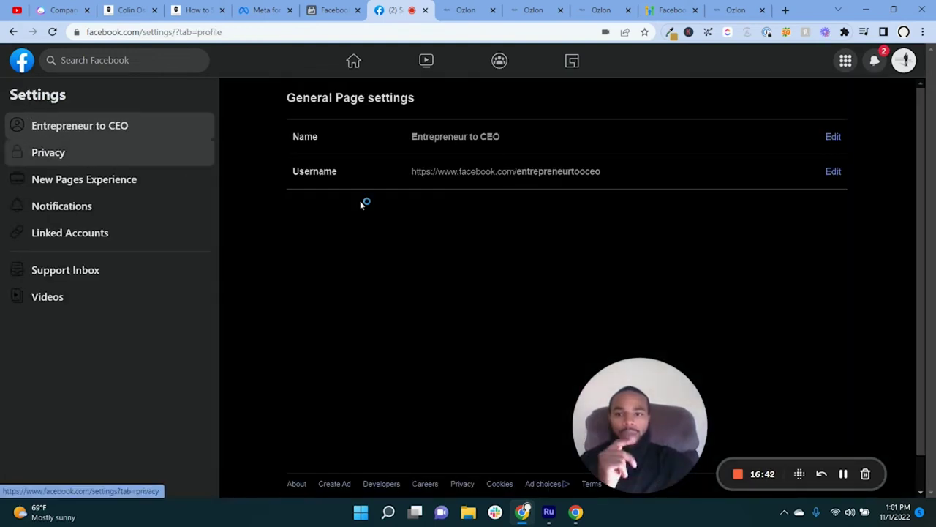
{"action": "left_click", "coordinate": [106, 213]}
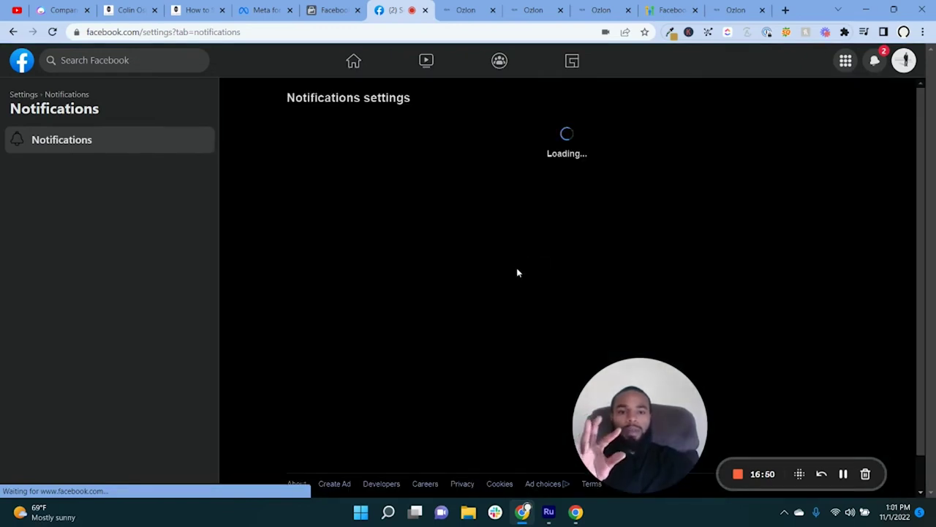
{"action": "scroll", "coordinate": [444, 288], "scroll_direction": "down", "scroll_amount": 2}
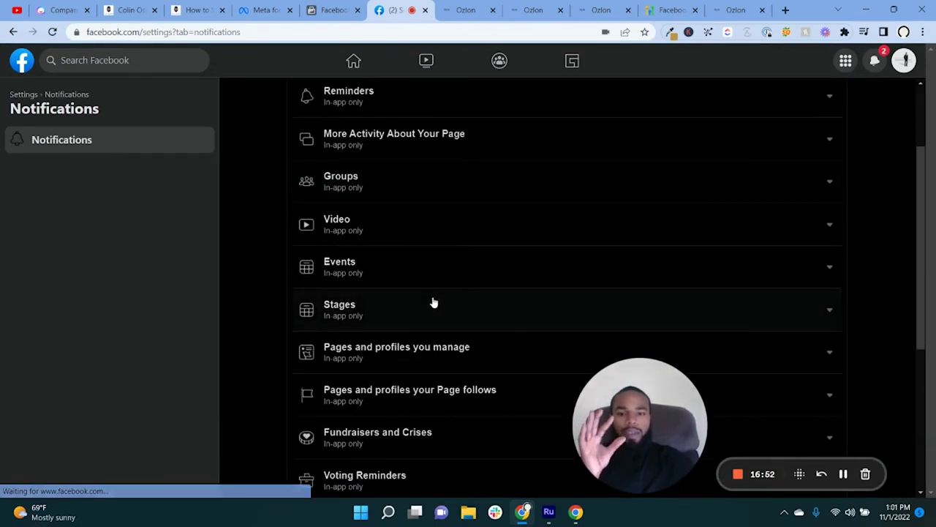
{"action": "scroll", "coordinate": [429, 304], "scroll_direction": "down", "scroll_amount": 2}
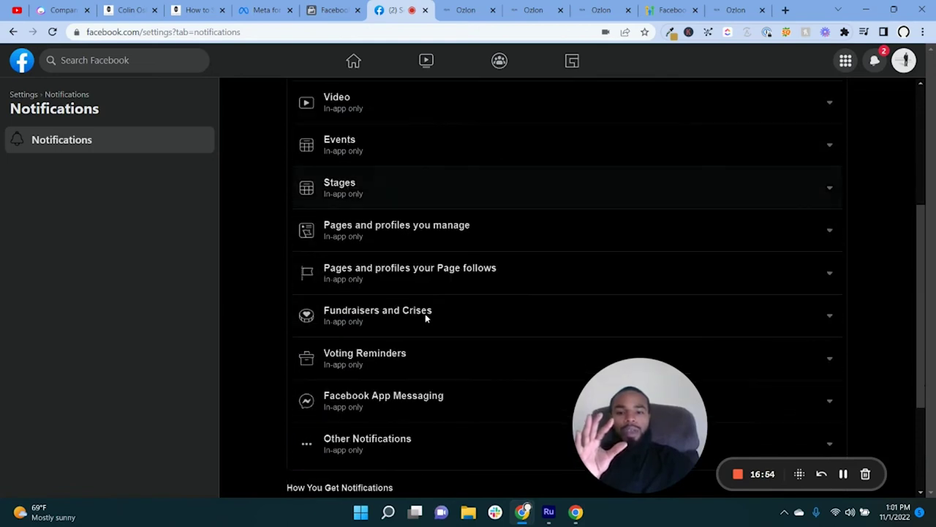
{"action": "scroll", "coordinate": [455, 384], "scroll_direction": "up", "scroll_amount": 4}
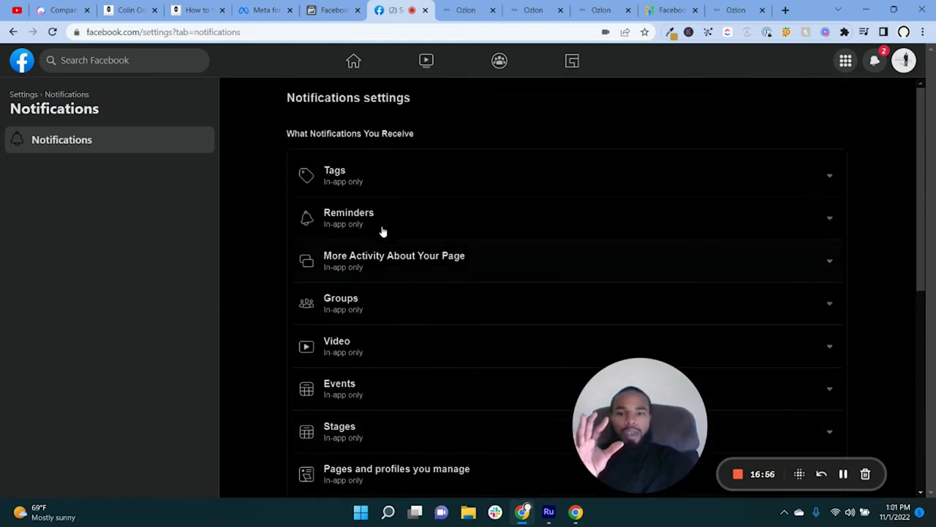
Step: Expand the Tags notification options and review the remaining categories and the ways notifications are delivered
{"action": "left_click", "coordinate": [831, 181]}
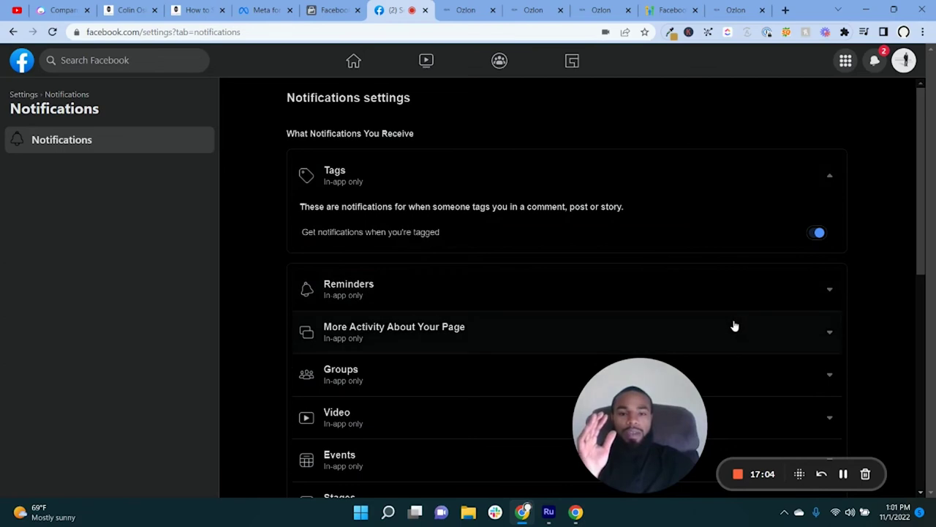
{"action": "scroll", "coordinate": [747, 321], "scroll_direction": "down", "scroll_amount": 2}
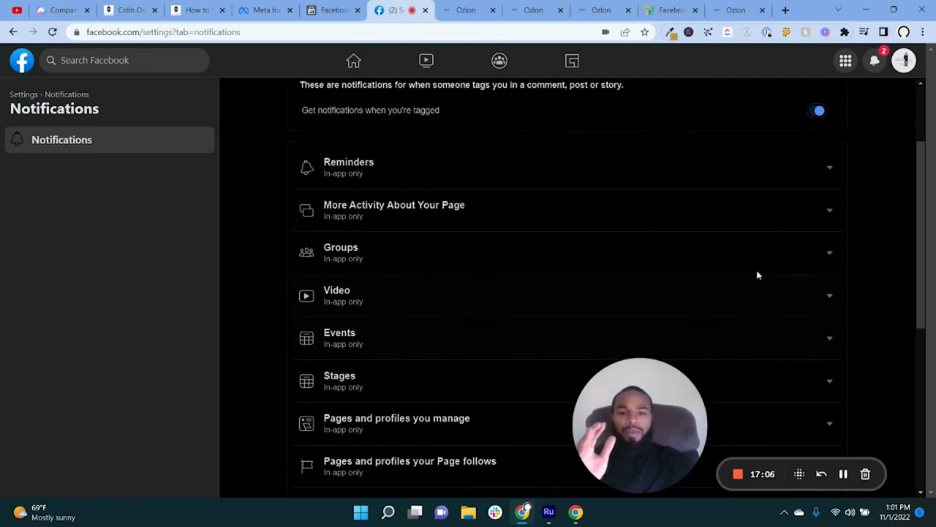
{"action": "scroll", "coordinate": [734, 294], "scroll_direction": "down", "scroll_amount": 5}
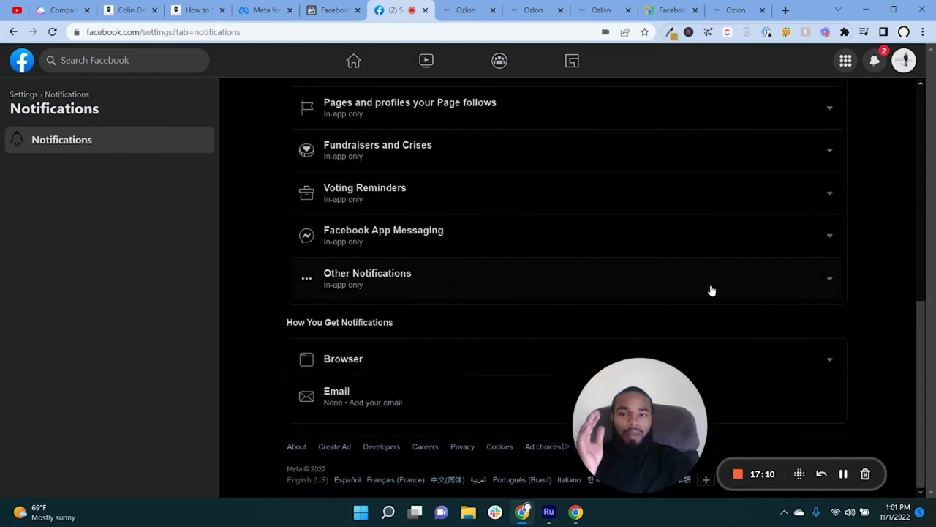
{"action": "scroll", "coordinate": [710, 290], "scroll_direction": "up", "scroll_amount": 1}
Step: Return to the main page settings and open the page access section of New Pages Experience
{"action": "left_click", "coordinate": [30, 95]}
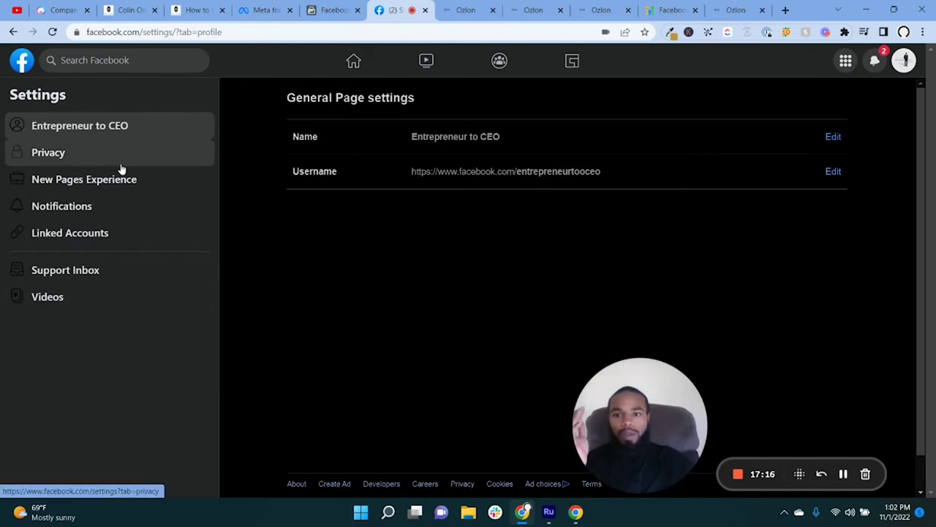
{"action": "left_click", "coordinate": [145, 186]}
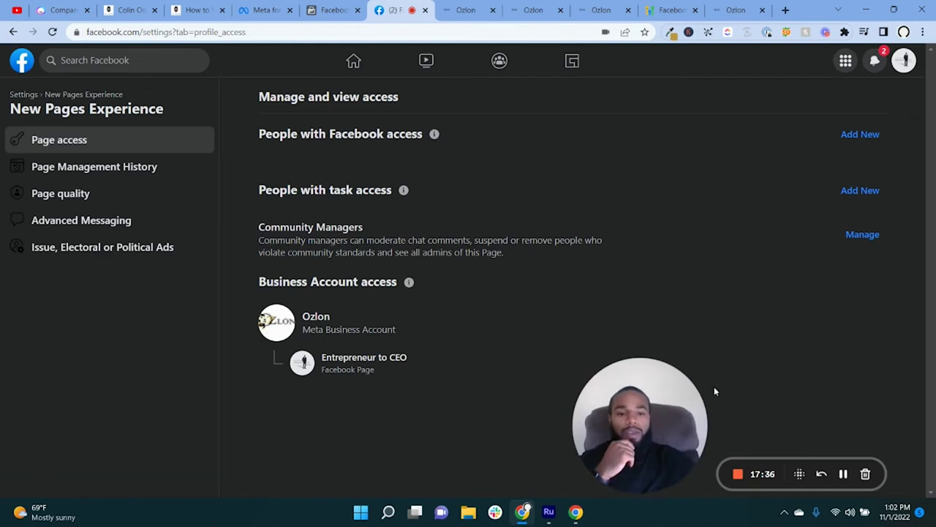
{"action": "mouse_move", "coordinate": [648, 389]}
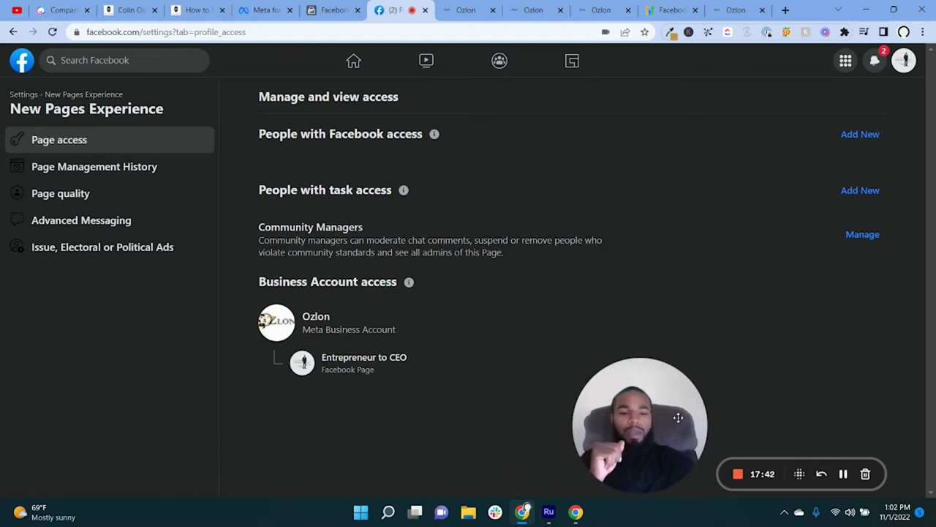
{"action": "mouse_move", "coordinate": [671, 410]}
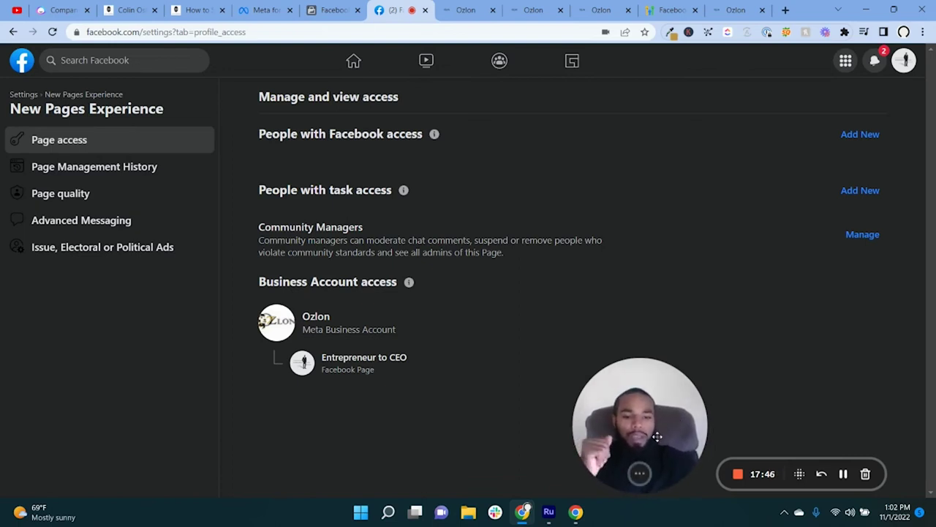
{"action": "left_click", "coordinate": [842, 475]}
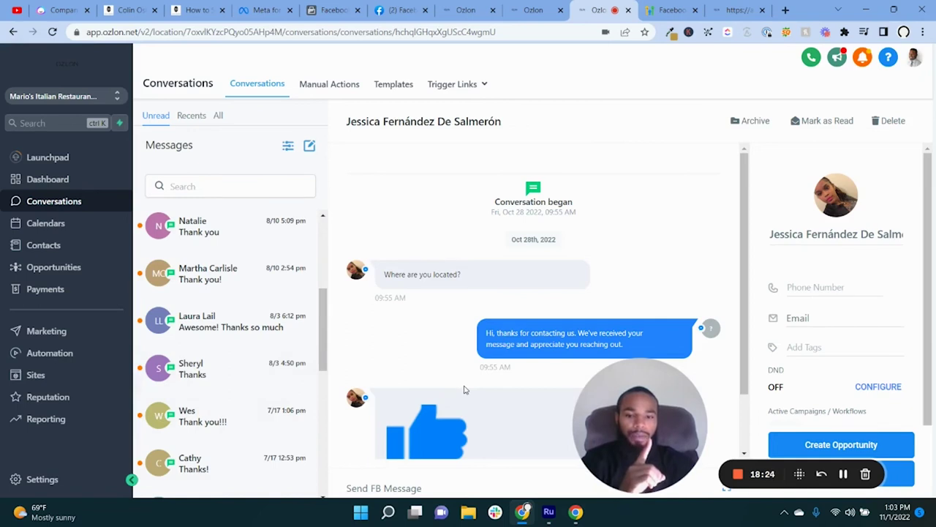
Step: Switch to Ozlon and review the Facebook Messenger conversation, including the contact's question and the automatic reply
{"action": "scroll", "coordinate": [232, 400], "scroll_direction": "down", "scroll_amount": 1}
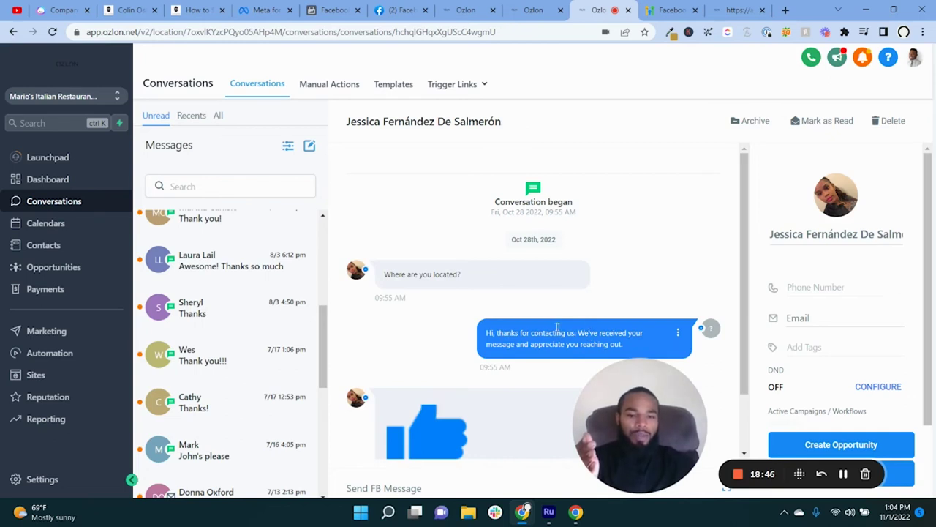
{"action": "scroll", "coordinate": [558, 327], "scroll_direction": "down", "scroll_amount": 1}
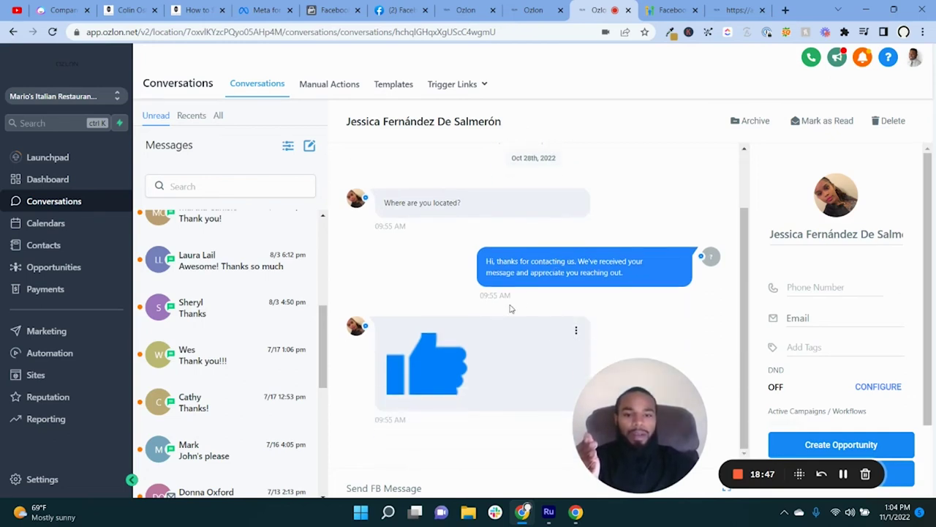
{"action": "scroll", "coordinate": [464, 371], "scroll_direction": "up", "scroll_amount": 1}
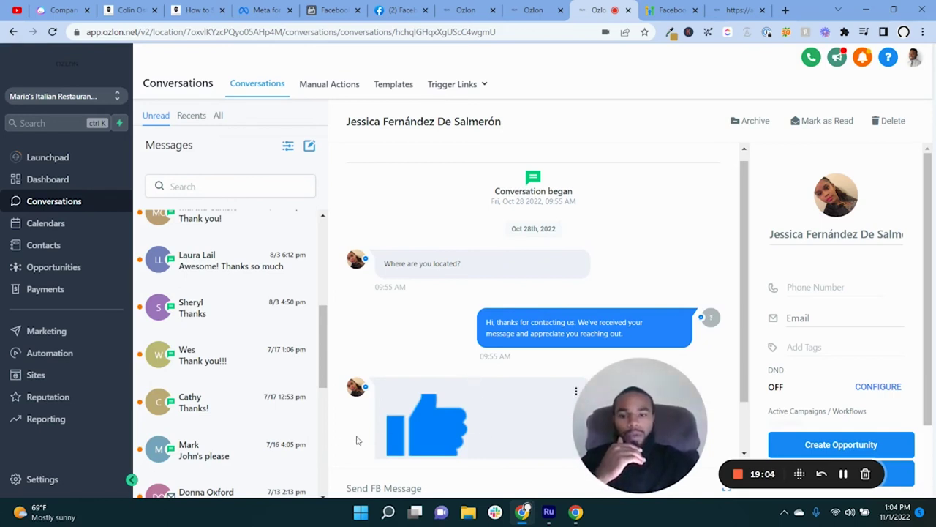
Step: Open the Integrations settings for Mario's Italian Restaurant and check the ad accounts offered for the Facebook and Instagram connection
{"action": "left_click", "coordinate": [58, 484]}
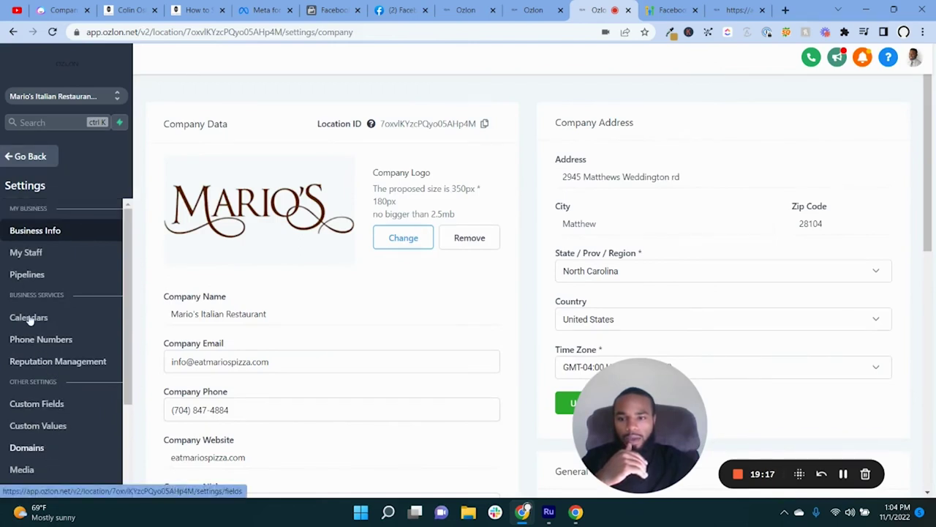
{"action": "scroll", "coordinate": [19, 410], "scroll_direction": "down", "scroll_amount": 3}
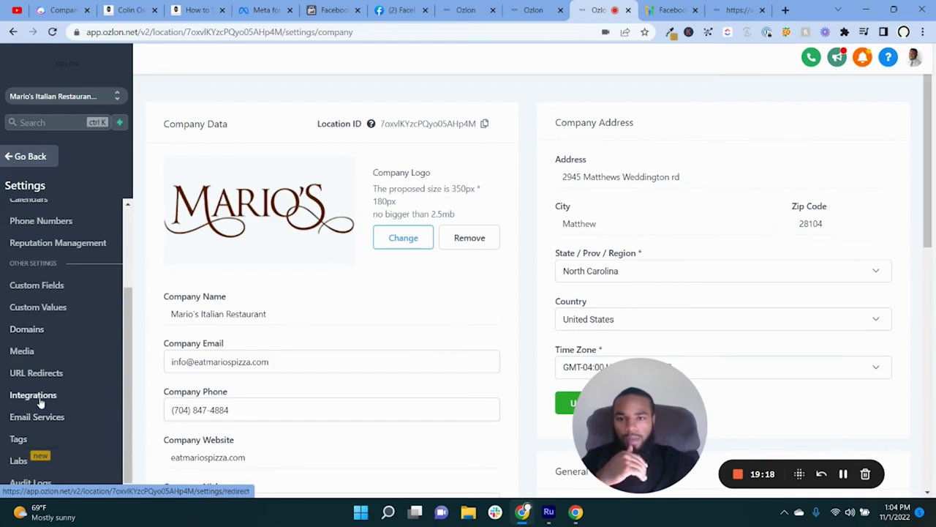
{"action": "left_click", "coordinate": [39, 401]}
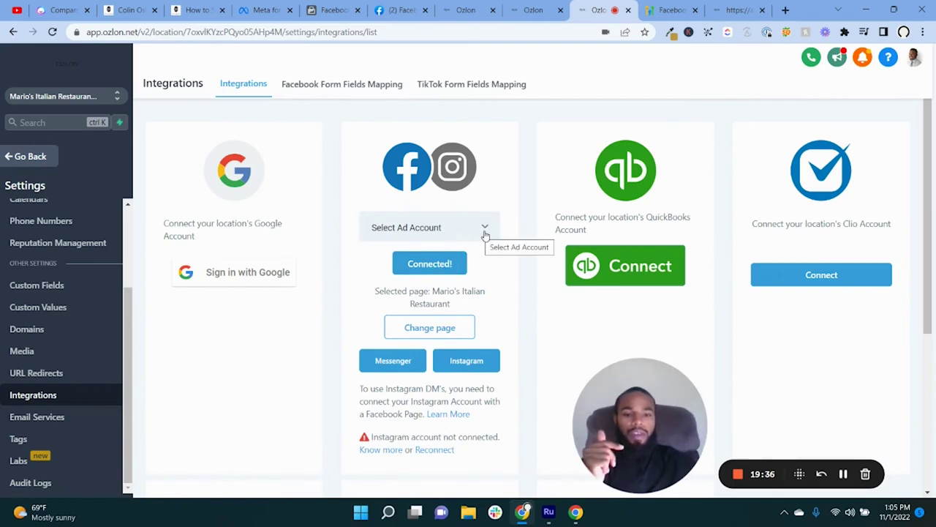
{"action": "left_click", "coordinate": [486, 234]}
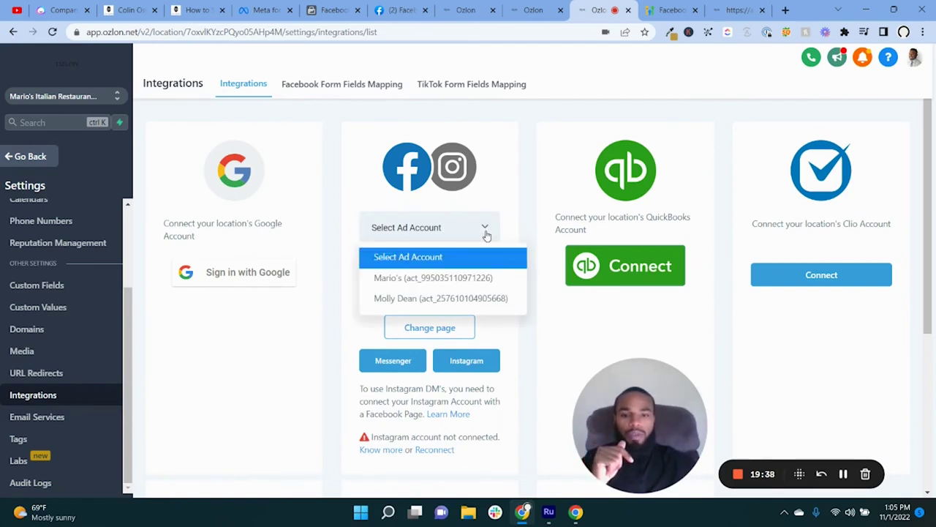
{"action": "left_click", "coordinate": [483, 229]}
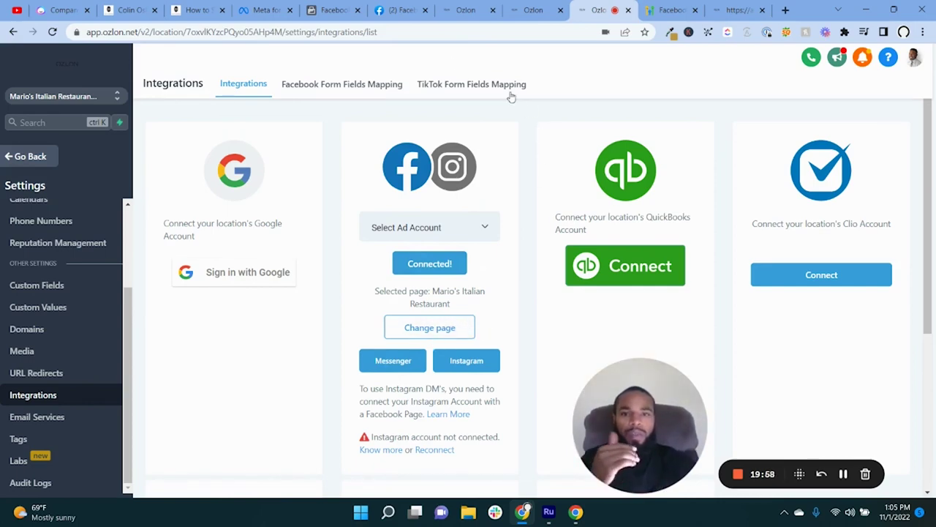
Step: Switch back to Facebook, open the Entrepreneur to CEO page and review its completion card and intro details
{"action": "left_click", "coordinate": [401, 12]}
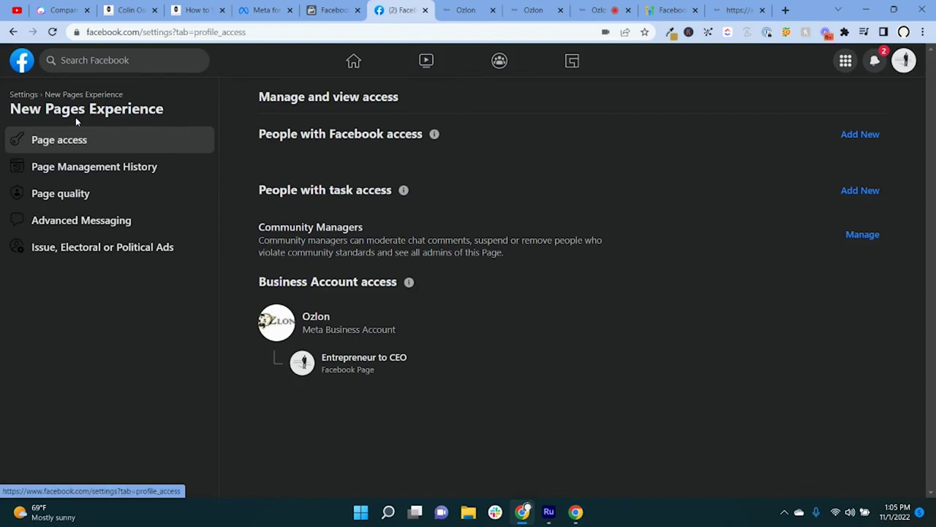
{"action": "left_click", "coordinate": [907, 63]}
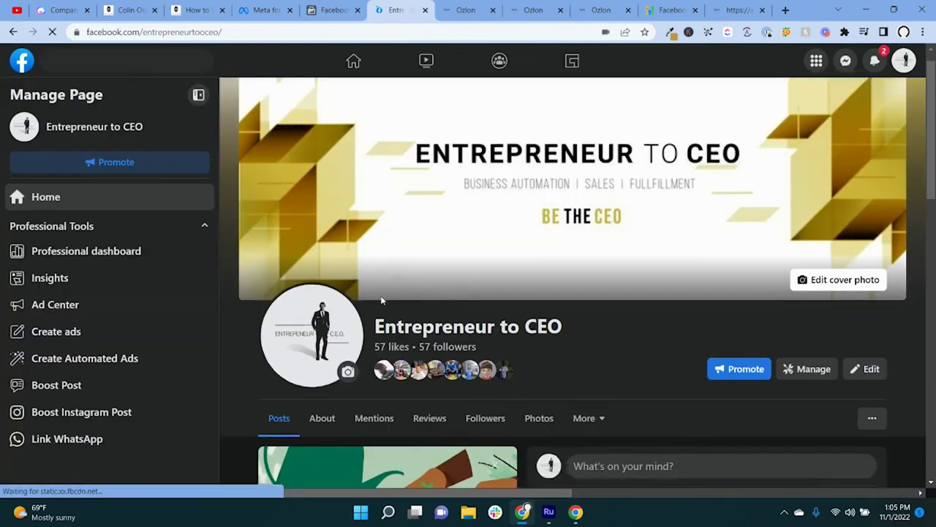
{"action": "scroll", "coordinate": [357, 305], "scroll_direction": "down", "scroll_amount": 5}
{"action": "scroll", "coordinate": [358, 306], "scroll_direction": "up", "scroll_amount": 3}
{"action": "scroll", "coordinate": [357, 306], "scroll_direction": "down", "scroll_amount": 1}
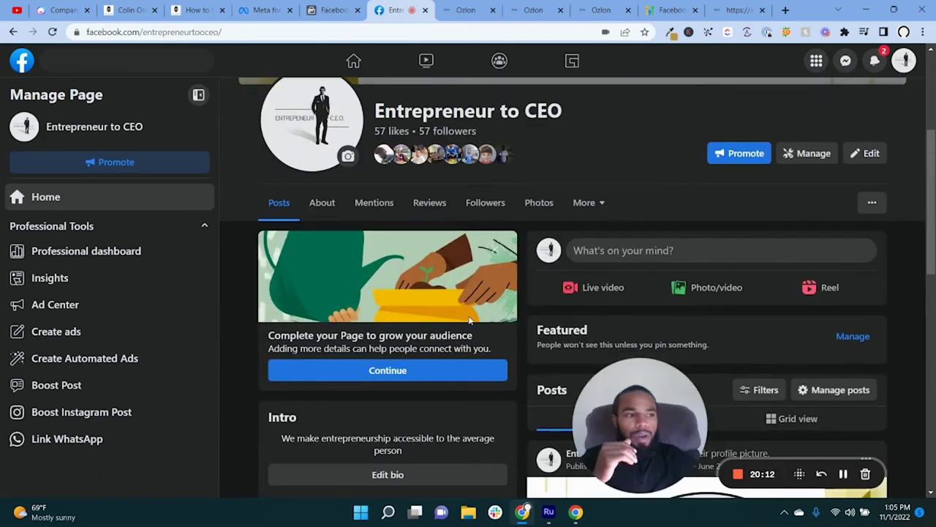
{"action": "scroll", "coordinate": [461, 291], "scroll_direction": "down", "scroll_amount": 1}
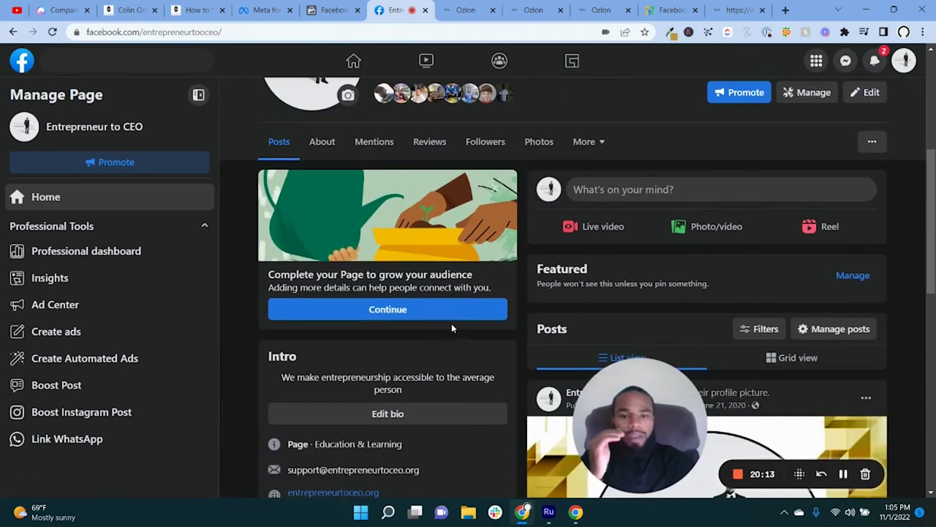
{"action": "left_click", "coordinate": [452, 315]}
{"action": "scroll", "coordinate": [498, 251], "scroll_direction": "down", "scroll_amount": 2}
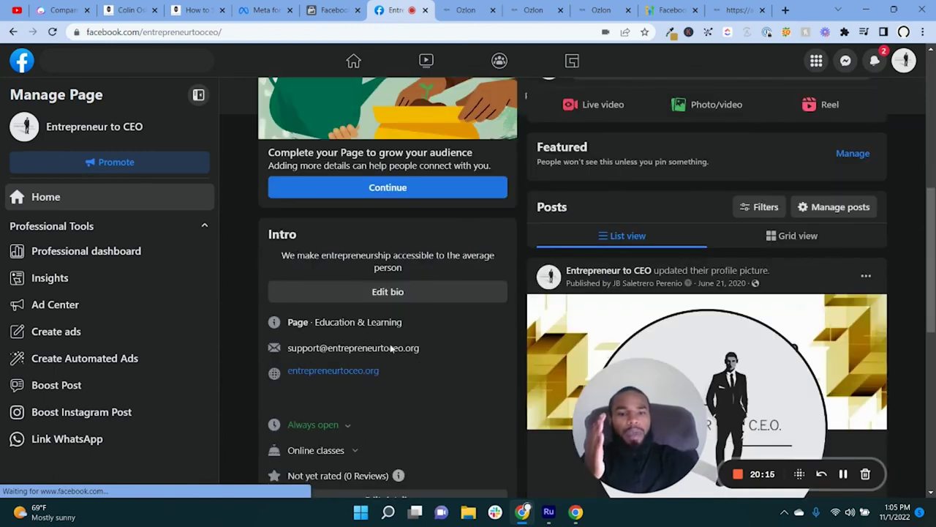
{"action": "scroll", "coordinate": [477, 276], "scroll_direction": "up", "scroll_amount": 1}
{"action": "scroll", "coordinate": [482, 279], "scroll_direction": "up", "scroll_amount": 3}
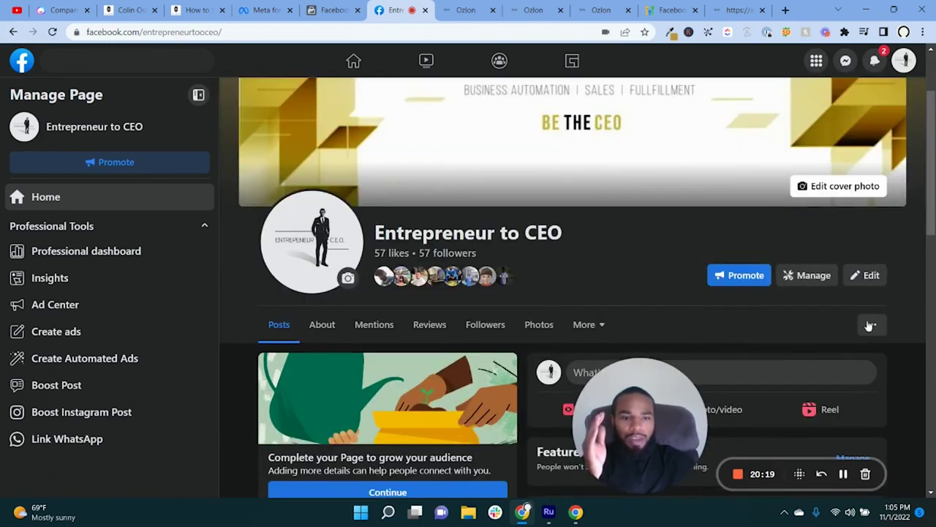
Step: Start inviting friends to the Entrepreneur to CEO page, switching to the personal profile for it
{"action": "scroll", "coordinate": [871, 324], "scroll_direction": "down", "scroll_amount": 1}
{"action": "left_click", "coordinate": [873, 234]}
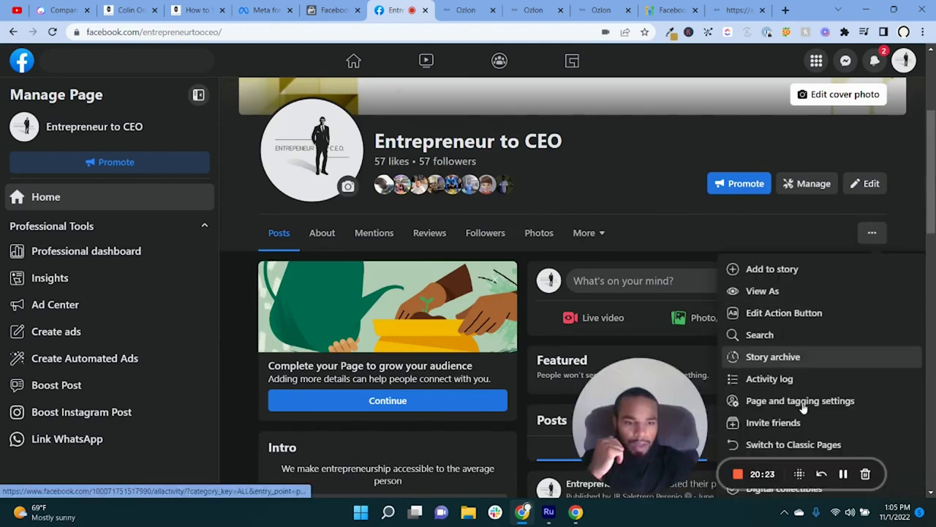
{"action": "left_click", "coordinate": [795, 424]}
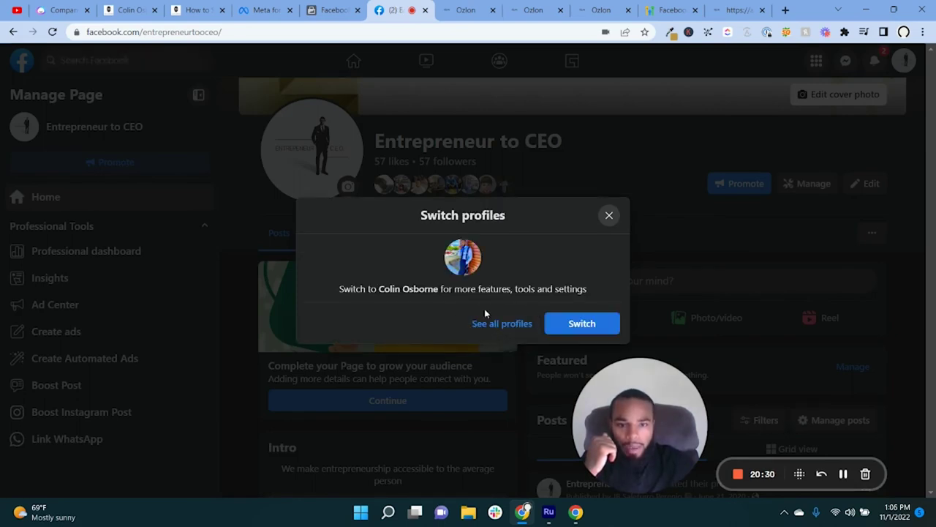
{"action": "left_click", "coordinate": [572, 320]}
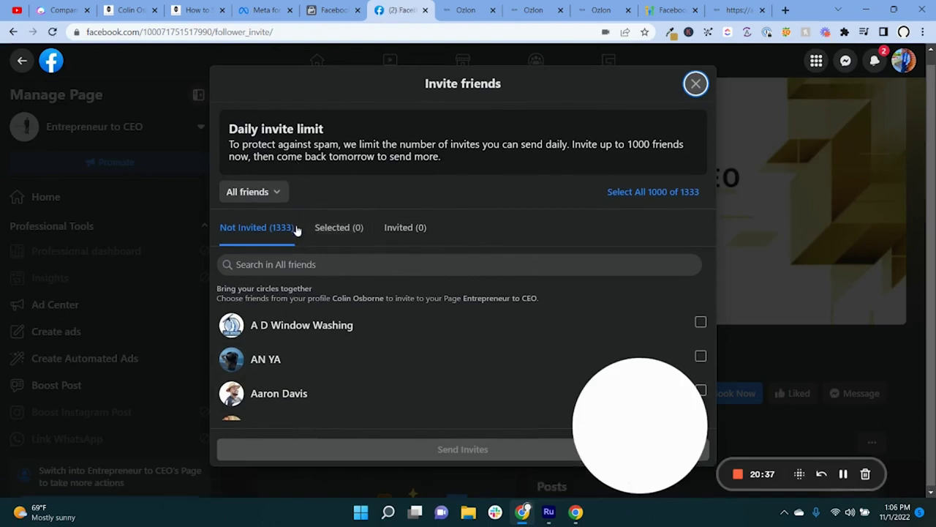
Step: Select all 1000 friends allowed by the daily limit and send them invites to the page
{"action": "left_click", "coordinate": [651, 194]}
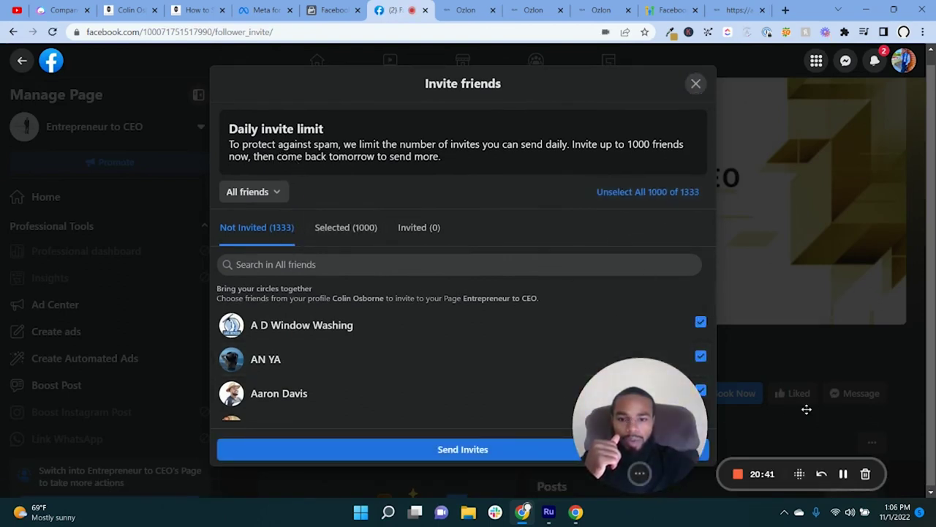
{"action": "scroll", "coordinate": [447, 357], "scroll_direction": "down", "scroll_amount": 1}
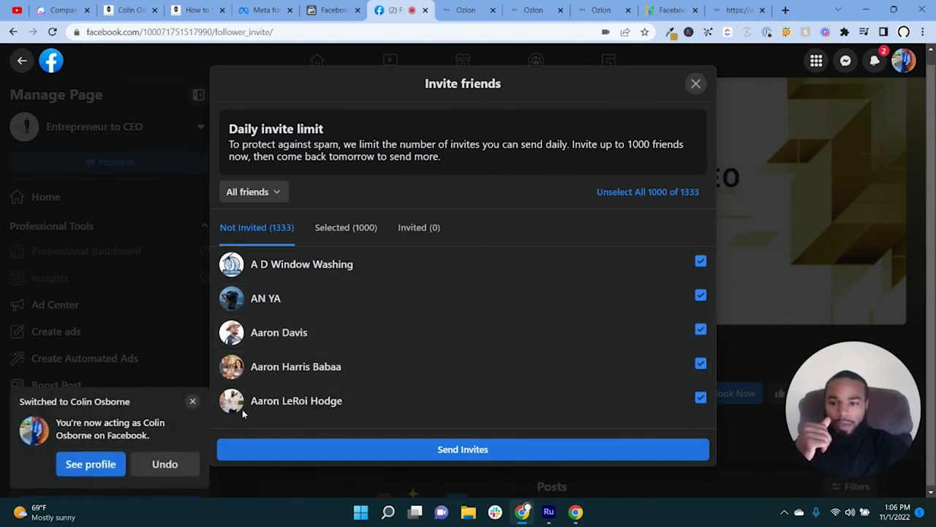
{"action": "left_click", "coordinate": [193, 402]}
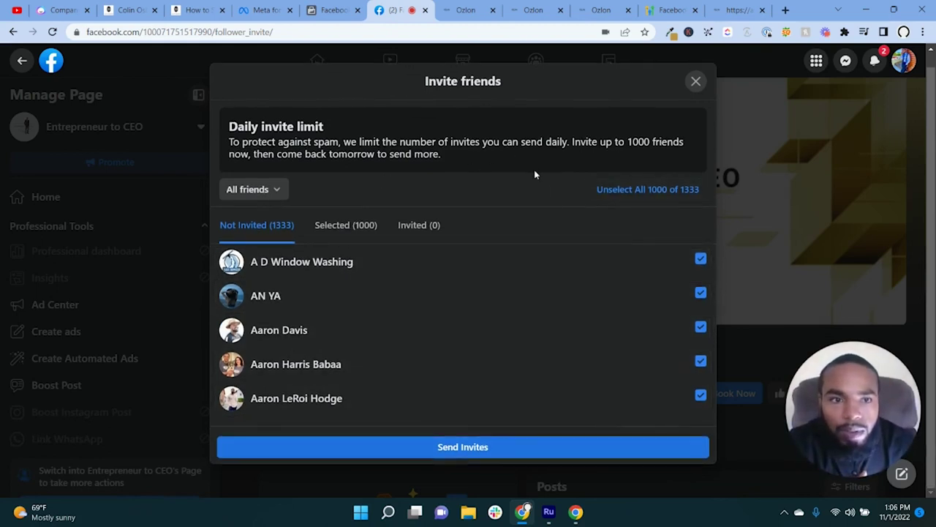
{"action": "scroll", "coordinate": [435, 324], "scroll_direction": "down", "scroll_amount": 3}
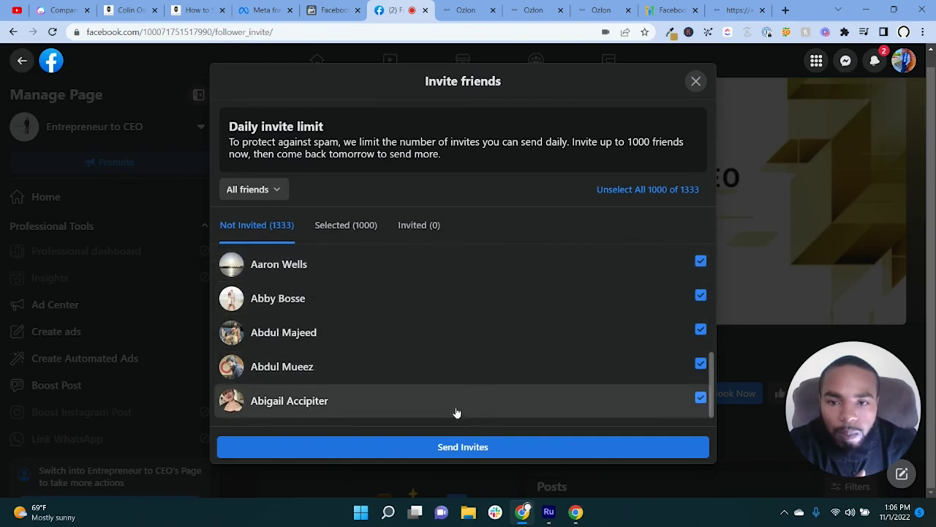
{"action": "left_click", "coordinate": [442, 452]}
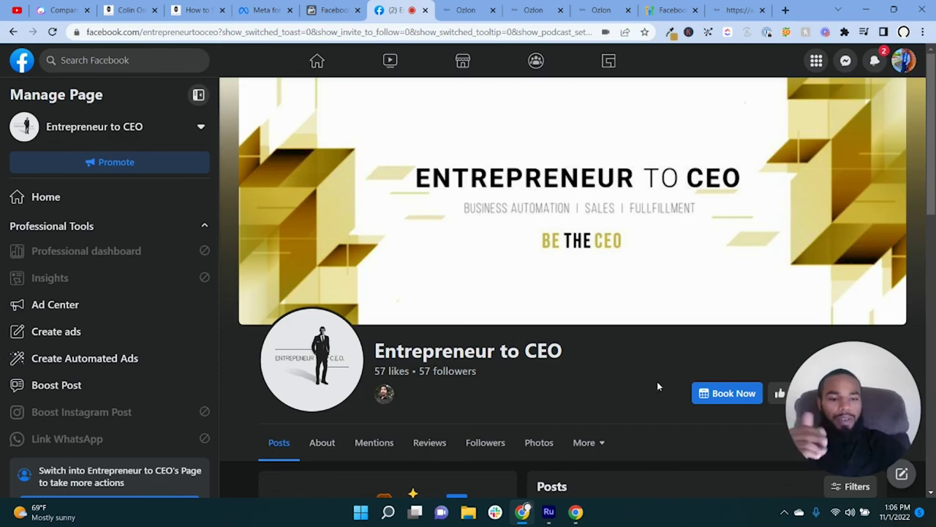
{"action": "scroll", "coordinate": [525, 272], "scroll_direction": "down", "scroll_amount": 2}
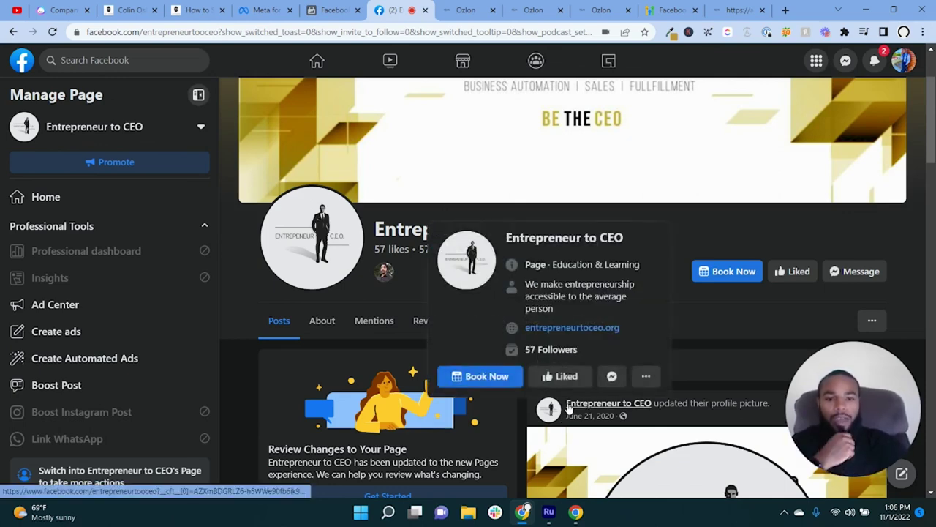
{"action": "mouse_move", "coordinate": [549, 407]}
{"action": "scroll", "coordinate": [548, 407], "scroll_direction": "down", "scroll_amount": 1}
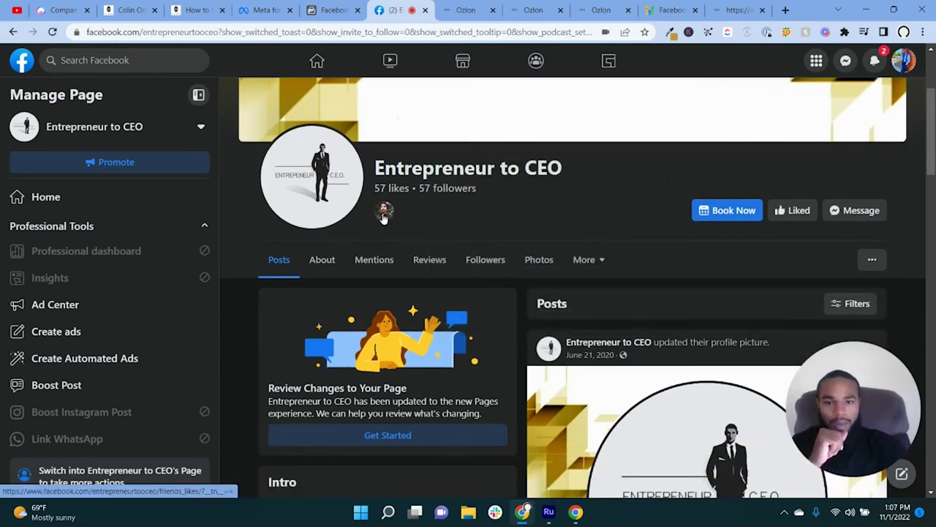
{"action": "mouse_move", "coordinate": [383, 218]}
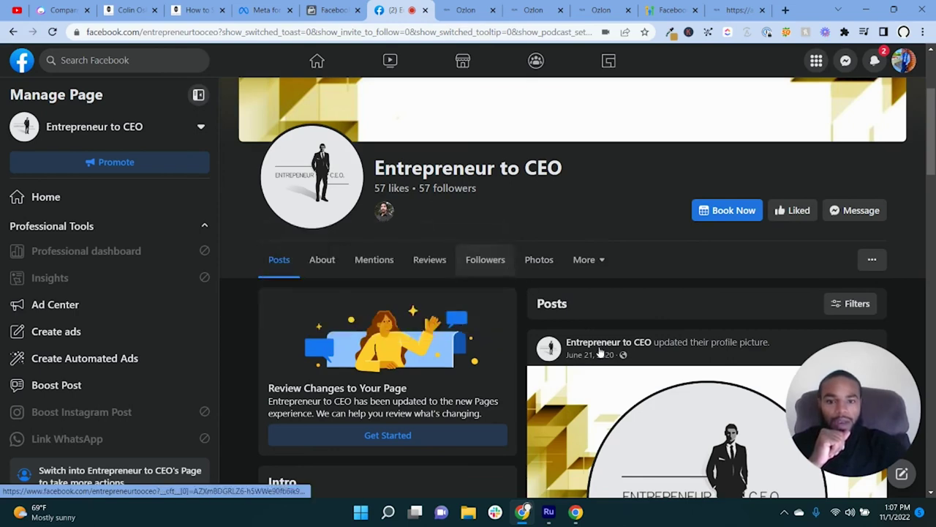